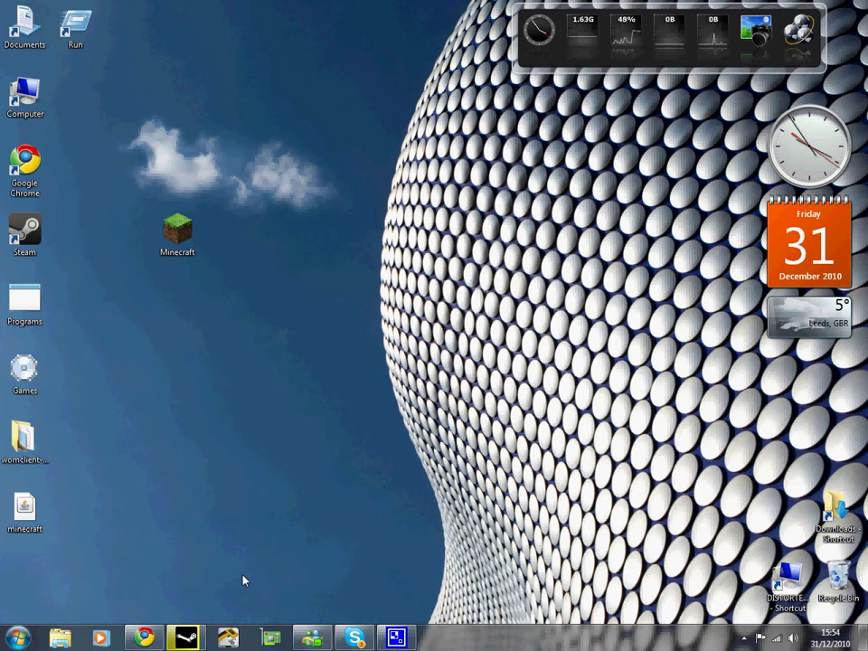
Go to %appdata%\.minecraft\bin in Explorer and select the minecraft jar file
{"action": "double_click", "coordinate": [75, 27]}
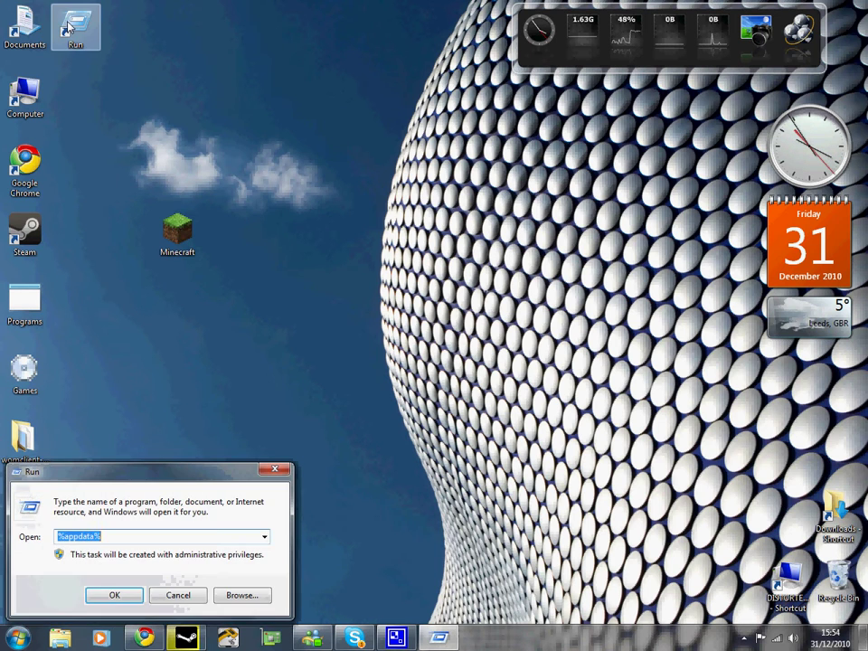
{"action": "left_click_drag", "start_coordinate": [159, 474], "coordinate": [350, 228]}
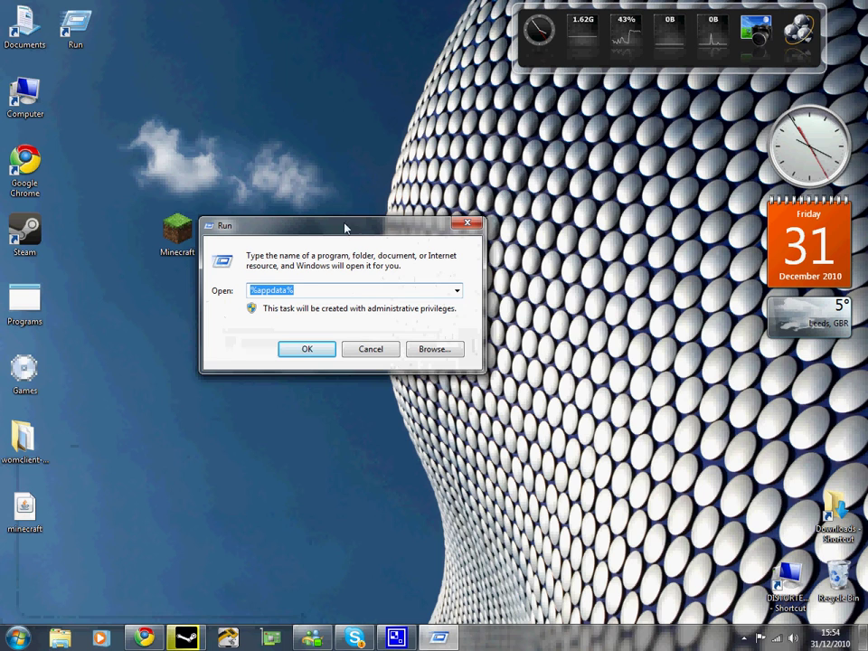
{"action": "left_click", "coordinate": [325, 290]}
{"action": "left_click", "coordinate": [308, 349]}
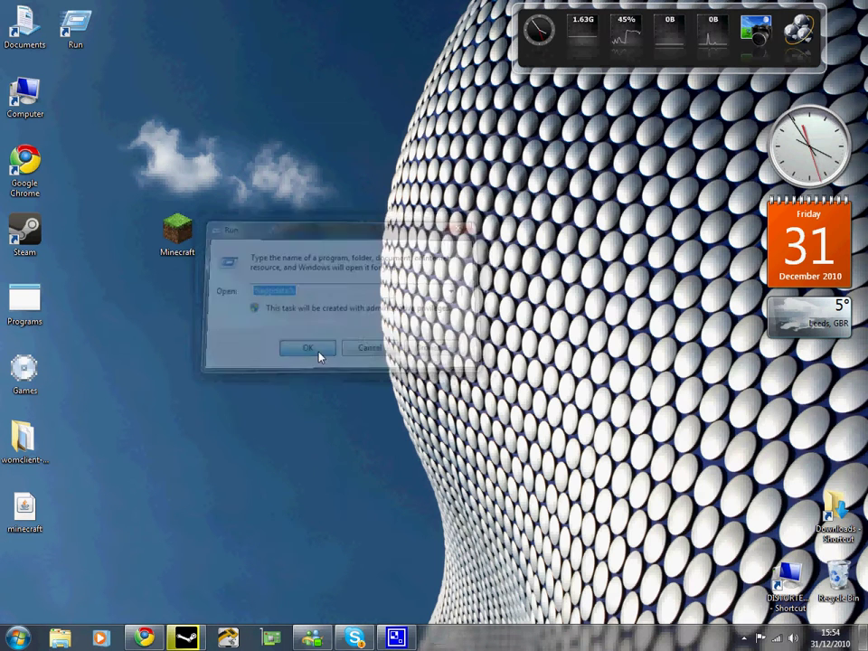
{"action": "double_click", "coordinate": [394, 171]}
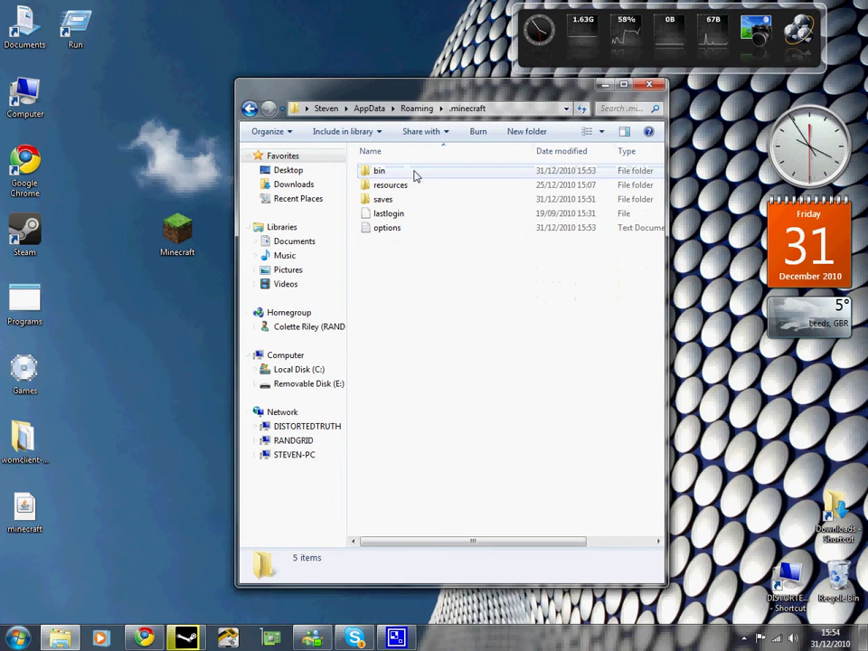
{"action": "double_click", "coordinate": [379, 171]}
{"action": "left_click", "coordinate": [389, 228]}
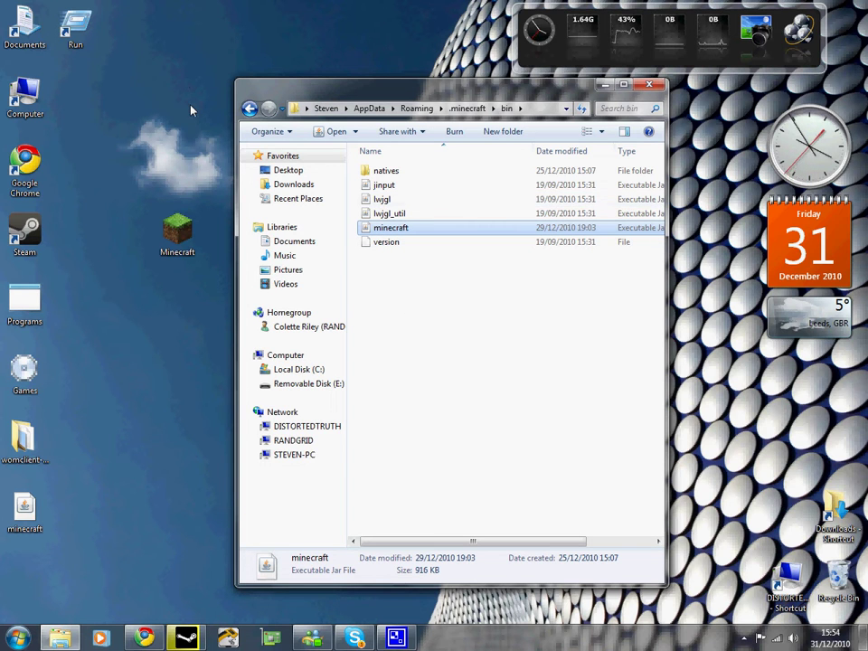
Open minecraft.jar as a 7-Zip archive and enter its armor folder
{"action": "right_click", "coordinate": [411, 228]}
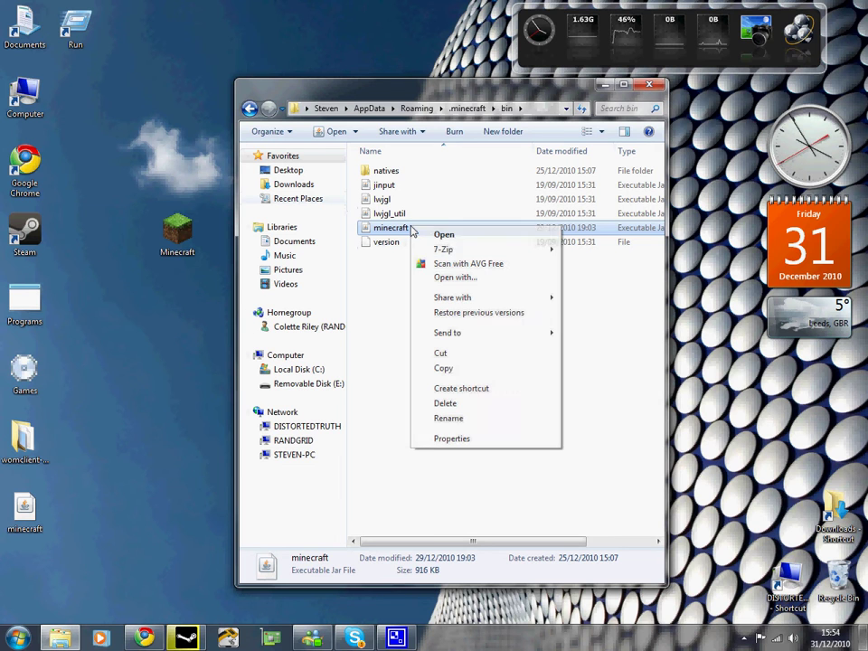
{"action": "mouse_move", "coordinate": [466, 250]}
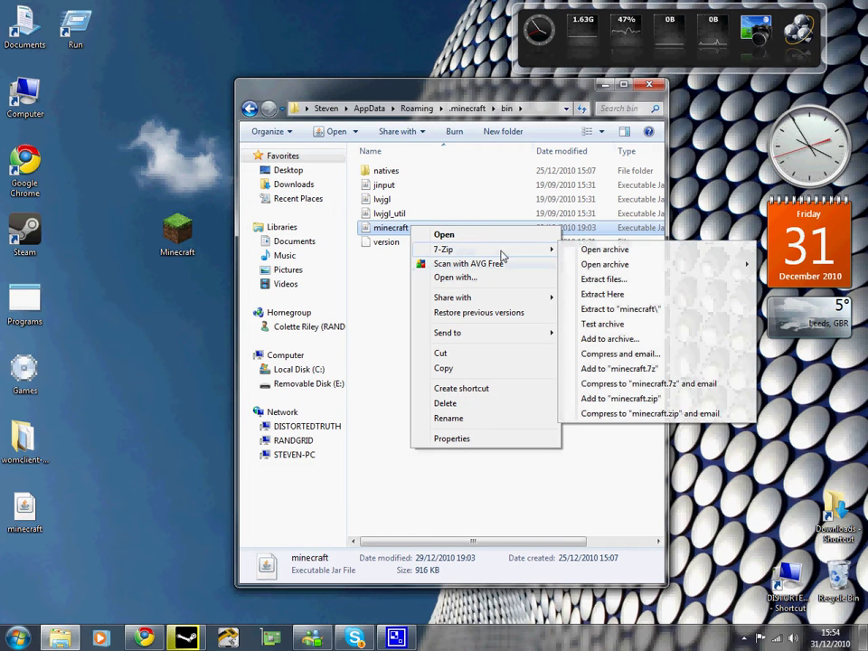
{"action": "left_click", "coordinate": [604, 250]}
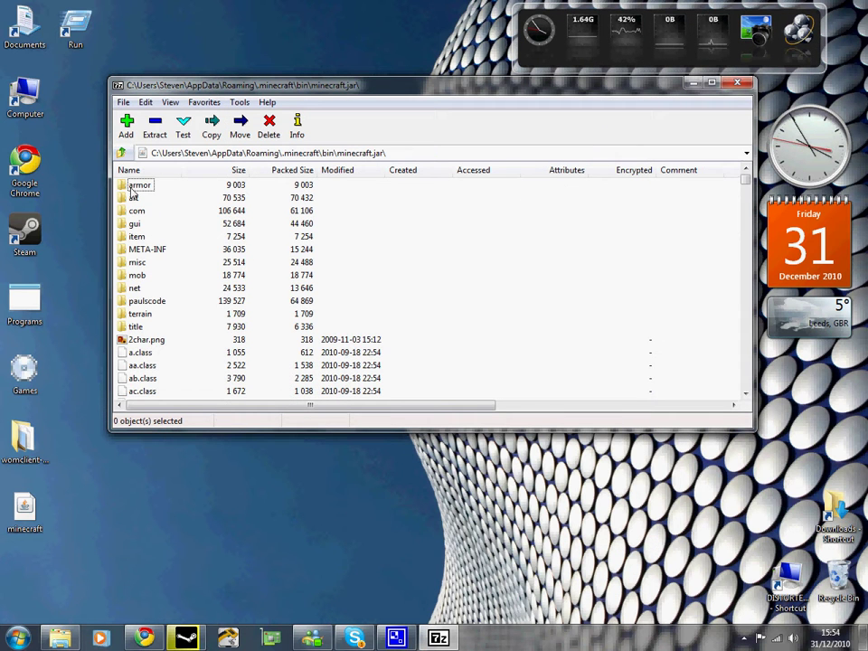
{"action": "double_click", "coordinate": [139, 185]}
Extract diamond_2.png to the desktop, view it, delete it, and return to the archive root
{"action": "left_click_drag", "start_coordinate": [150, 249], "coordinate": [131, 237]}
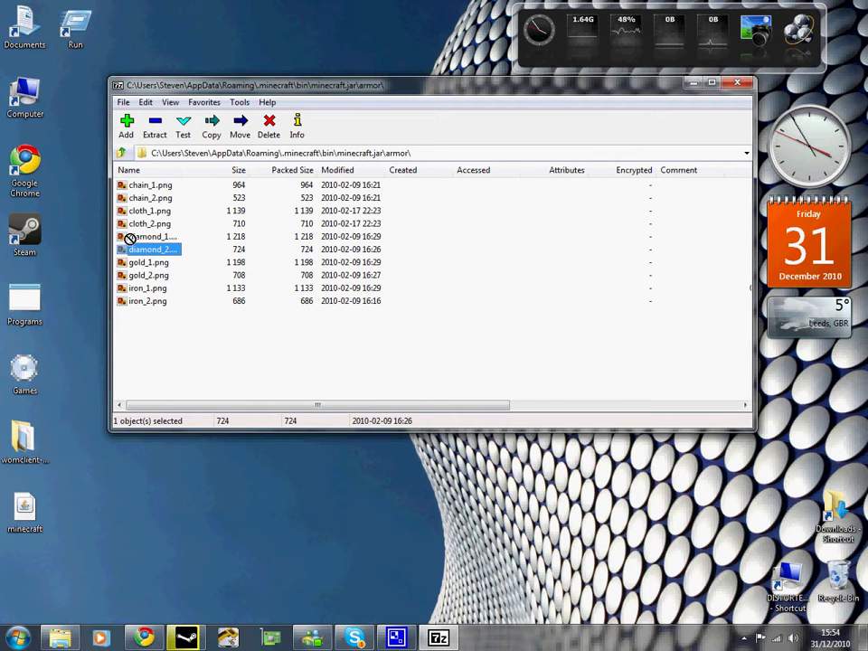
{"action": "left_click_drag", "start_coordinate": [192, 22], "coordinate": [196, 18]}
{"action": "double_click", "coordinate": [191, 25]}
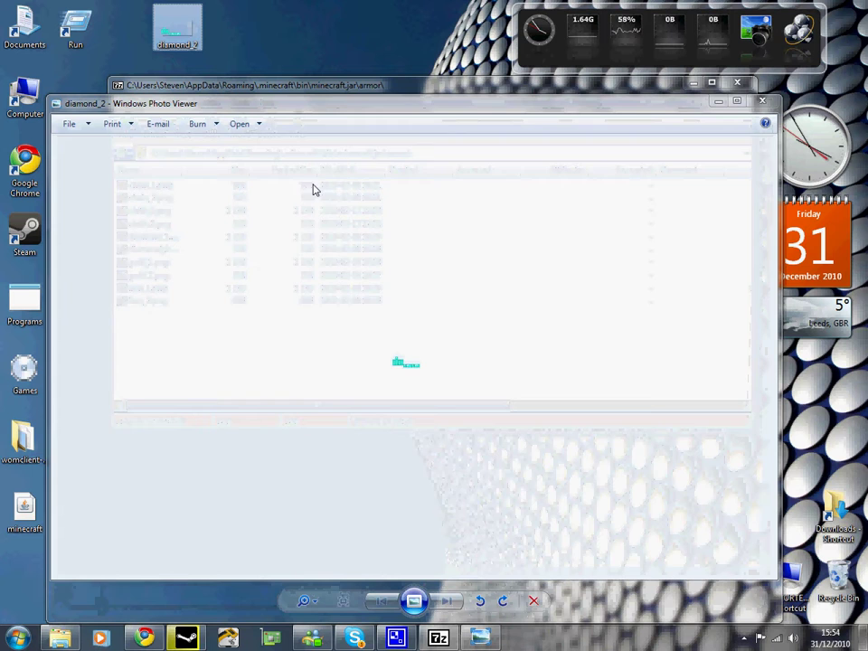
{"action": "key", "text": "alt+F4"}
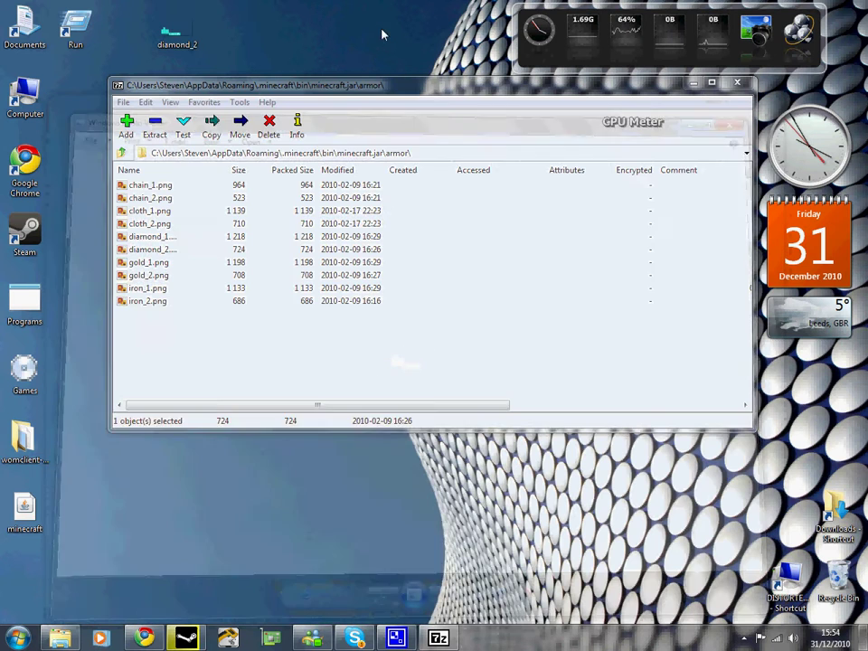
{"action": "key", "text": "Delete"}
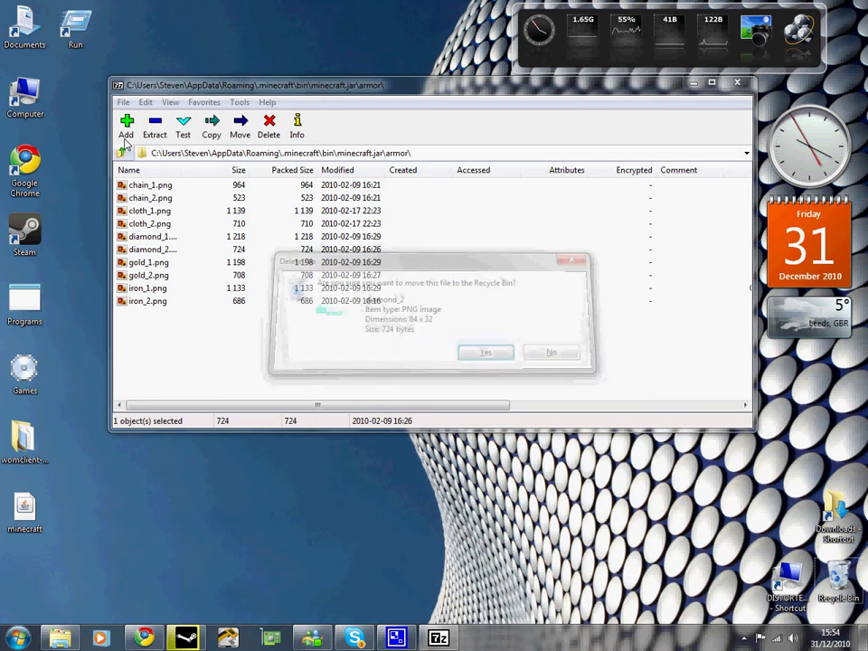
{"action": "key", "text": "Return"}
{"action": "left_click", "coordinate": [120, 153]}
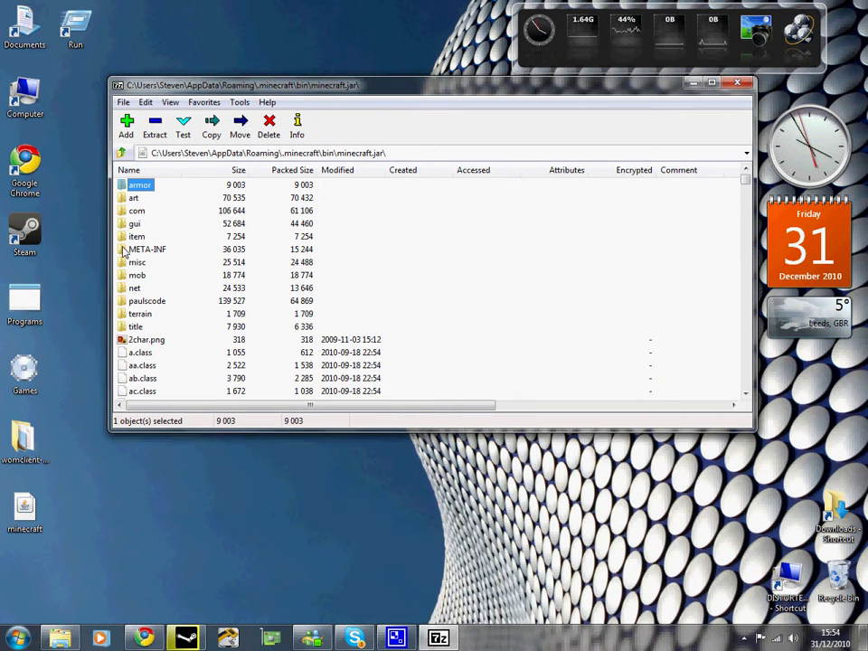
In the art folder, extract and view kz.png, delete the copy, and return to the root
{"action": "double_click", "coordinate": [133, 198]}
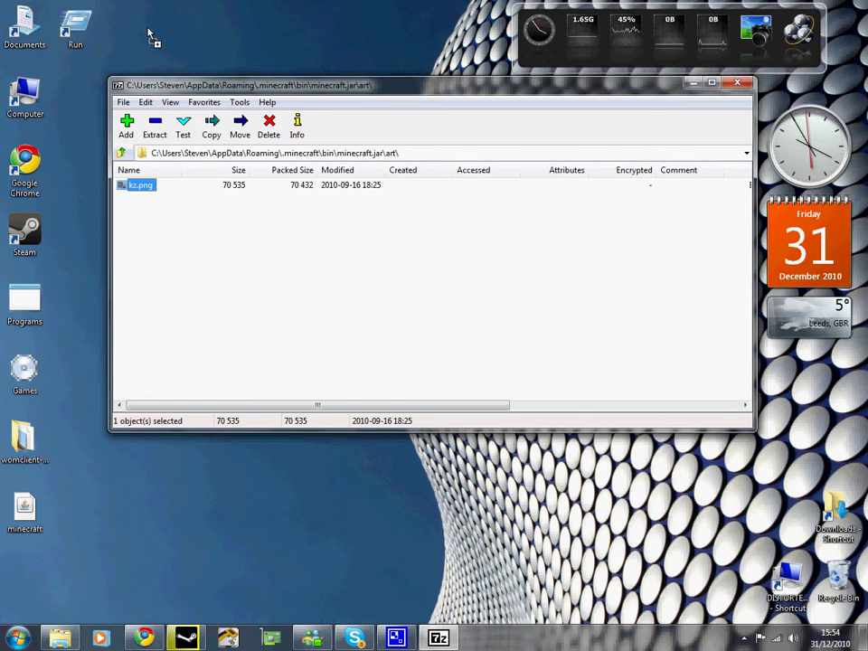
{"action": "left_click_drag", "start_coordinate": [140, 184], "coordinate": [149, 33]}
{"action": "double_click", "coordinate": [176, 23]}
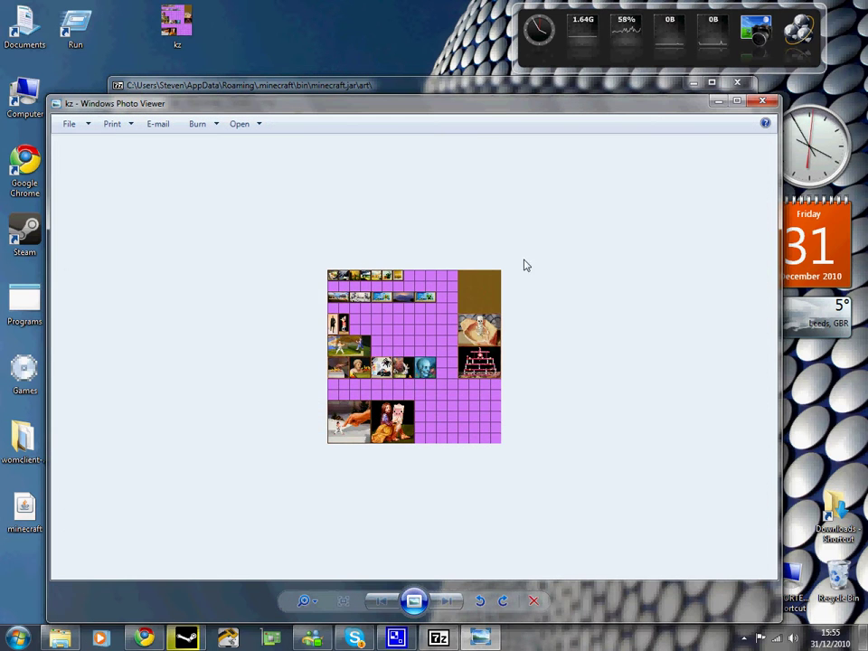
{"action": "left_click", "coordinate": [763, 103]}
{"action": "left_click", "coordinate": [172, 25]}
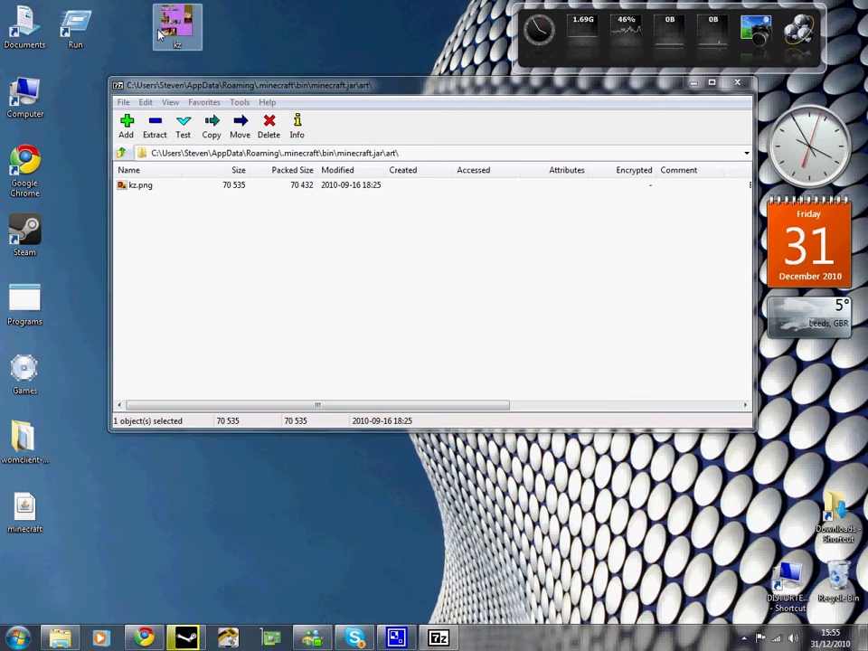
{"action": "key", "text": "Delete"}
{"action": "key", "text": "Return"}
{"action": "left_click", "coordinate": [121, 152]}
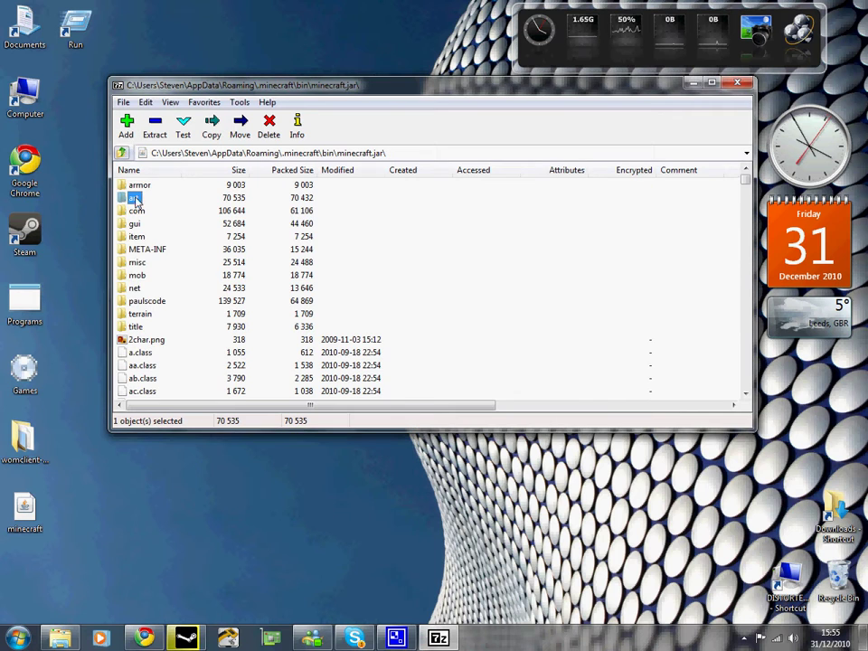
Check the mob folder, then find terrain.png at the archive root and preview it
{"action": "double_click", "coordinate": [138, 275]}
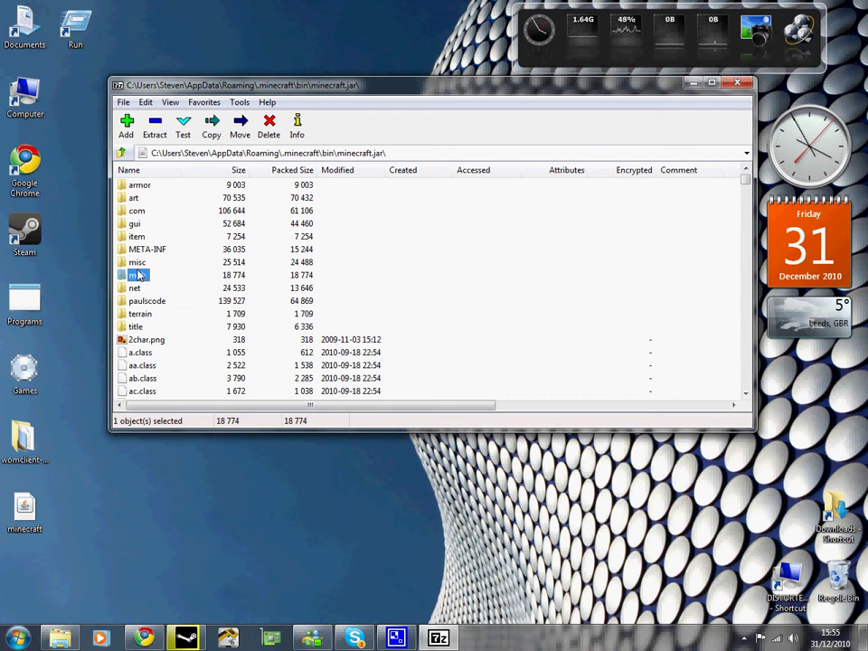
{"action": "left_click", "coordinate": [150, 275]}
{"action": "left_click", "coordinate": [122, 152]}
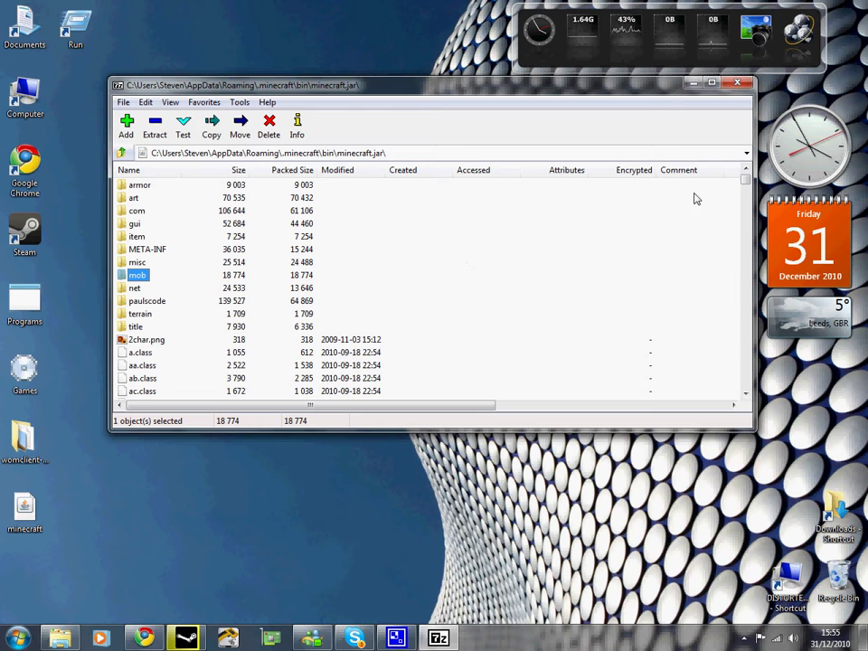
{"action": "left_click_drag", "start_coordinate": [747, 180], "coordinate": [744, 256]}
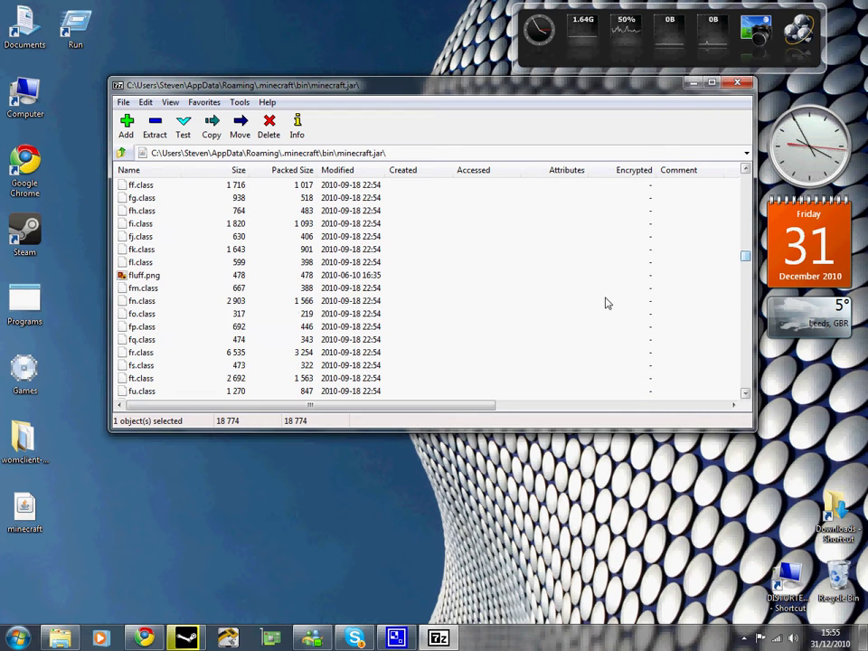
{"action": "key", "text": "t"}
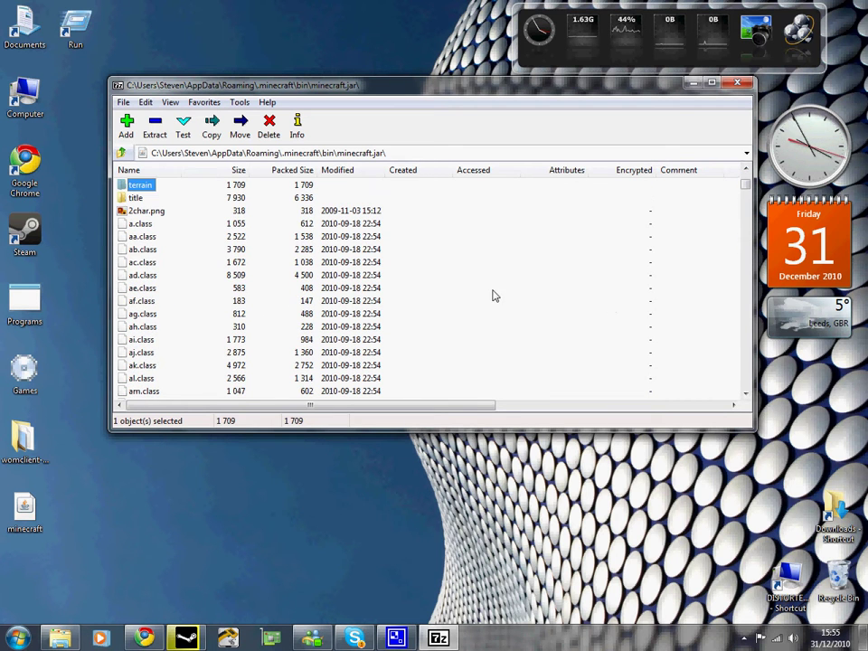
{"action": "key", "text": "Down"}
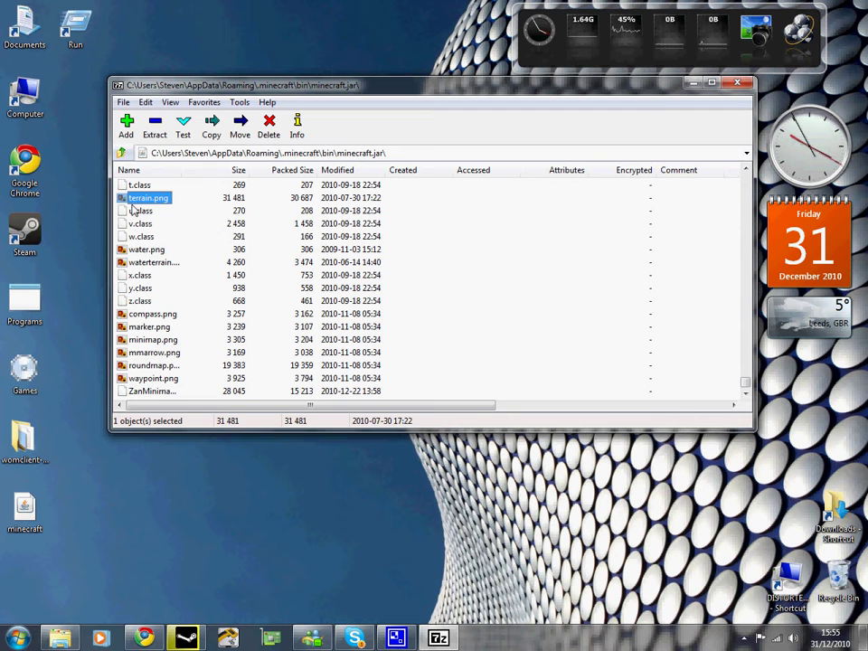
{"action": "key", "text": "Return"}
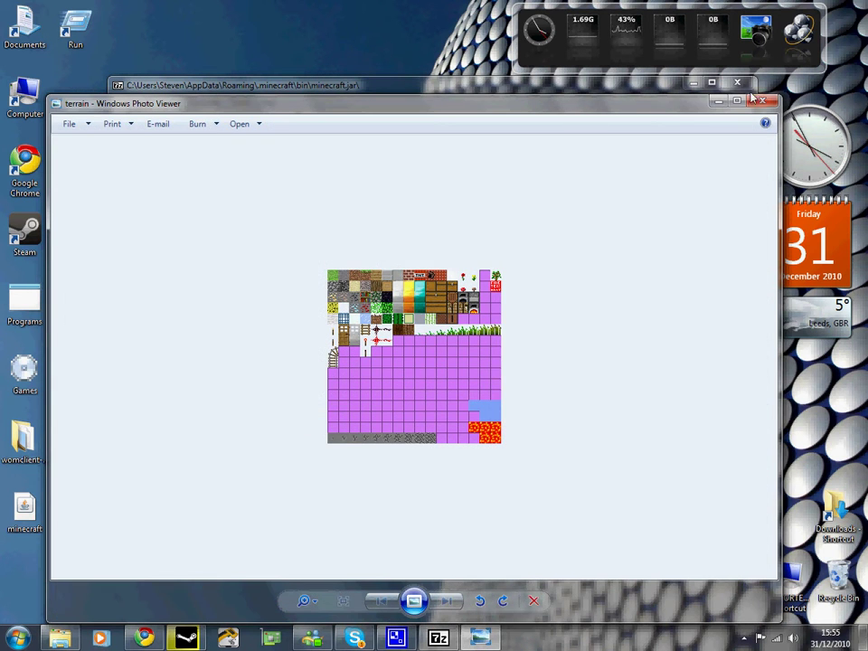
{"action": "key", "text": "Escape"}
Open the desktop terrain.png in Paint and choose the Pencil tool for pixel drawing
{"action": "right_click", "coordinate": [85, 163]}
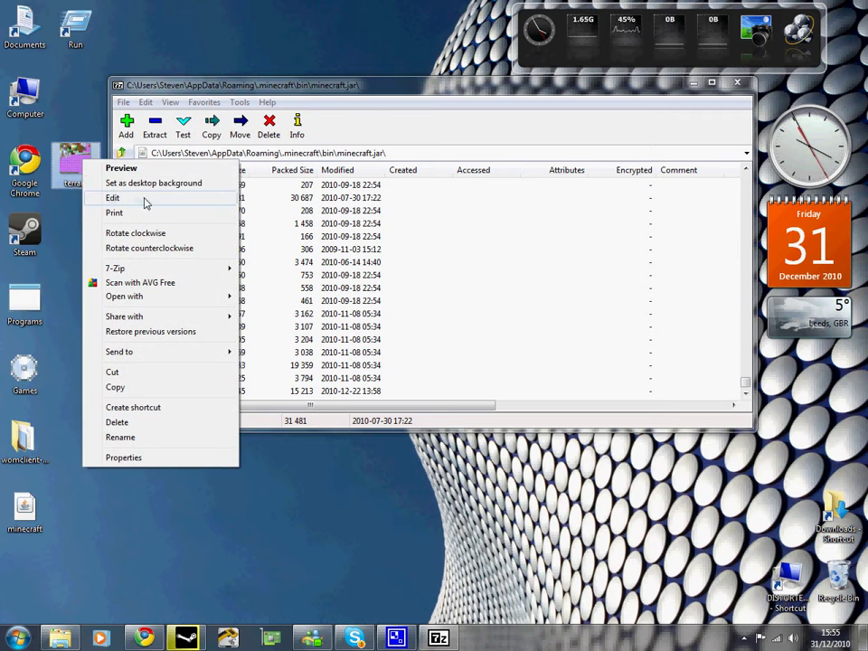
{"action": "left_click", "coordinate": [113, 198]}
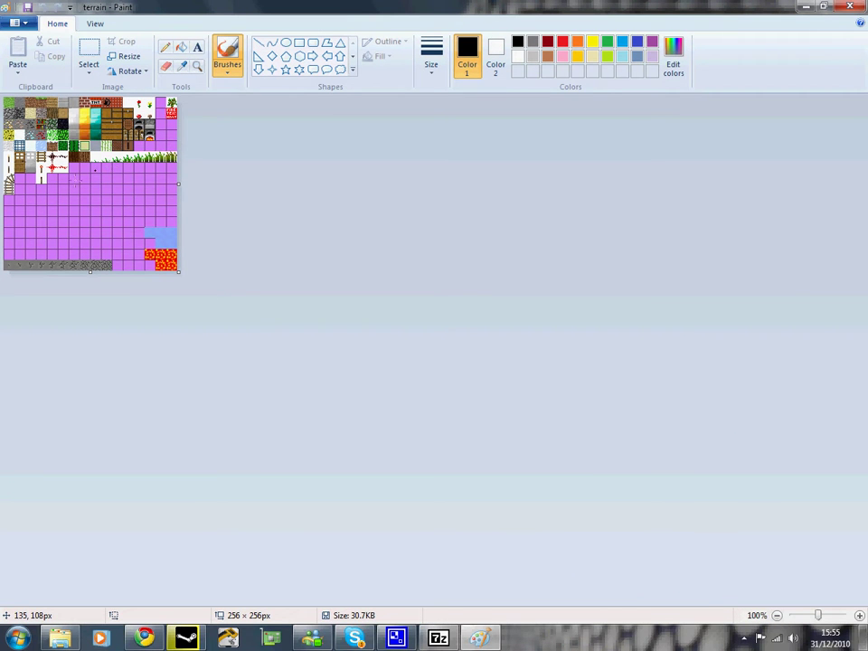
{"action": "scroll", "coordinate": [94, 171], "scroll_direction": "up", "scroll_amount": 2}
{"action": "scroll", "coordinate": [94, 170], "scroll_direction": "up", "scroll_amount": 2}
{"action": "scroll", "coordinate": [94, 170], "scroll_direction": "up", "scroll_amount": 1}
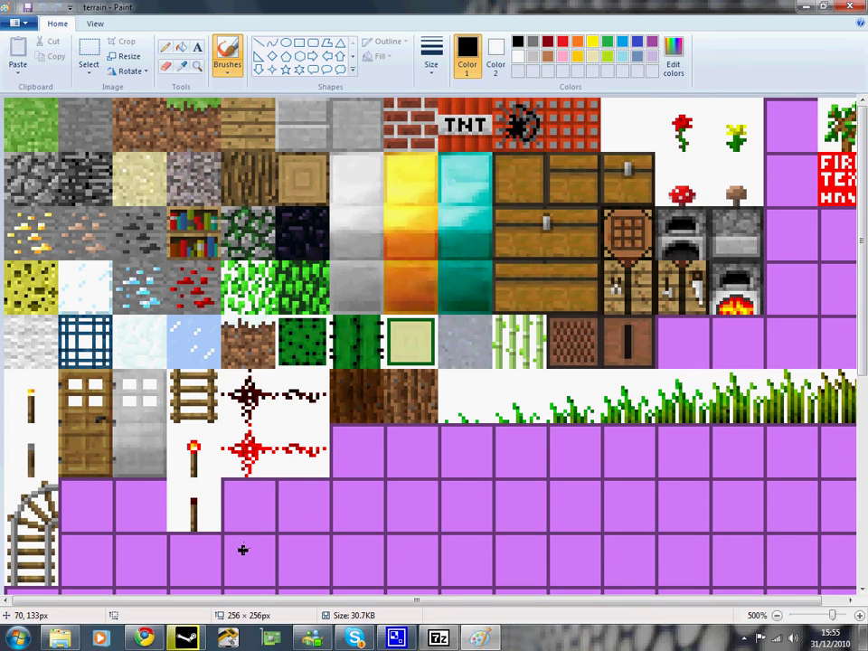
{"action": "left_click", "coordinate": [165, 49]}
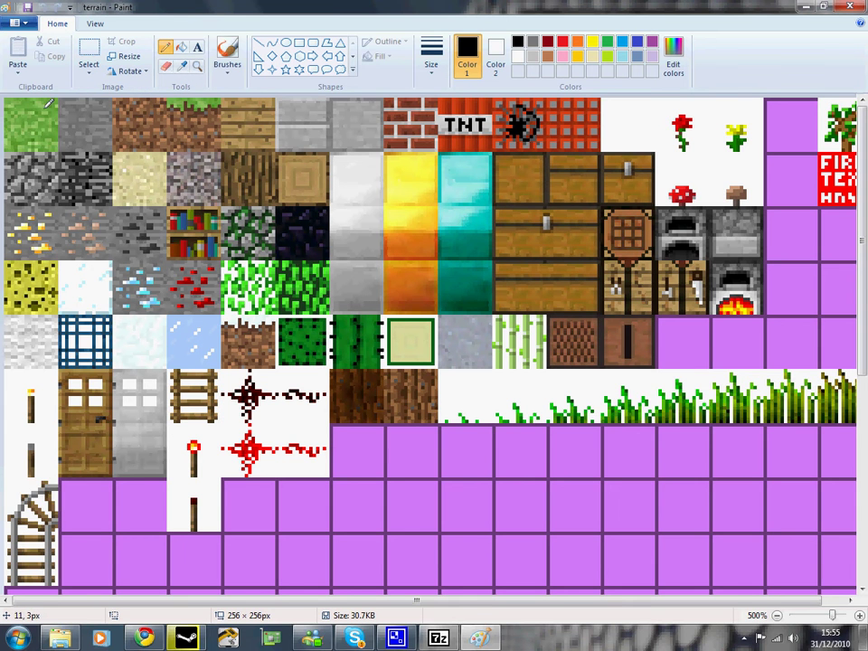
{"action": "scroll", "coordinate": [53, 107], "scroll_direction": "up", "scroll_amount": 2}
{"action": "scroll", "coordinate": [52, 107], "scroll_direction": "up", "scroll_amount": 1}
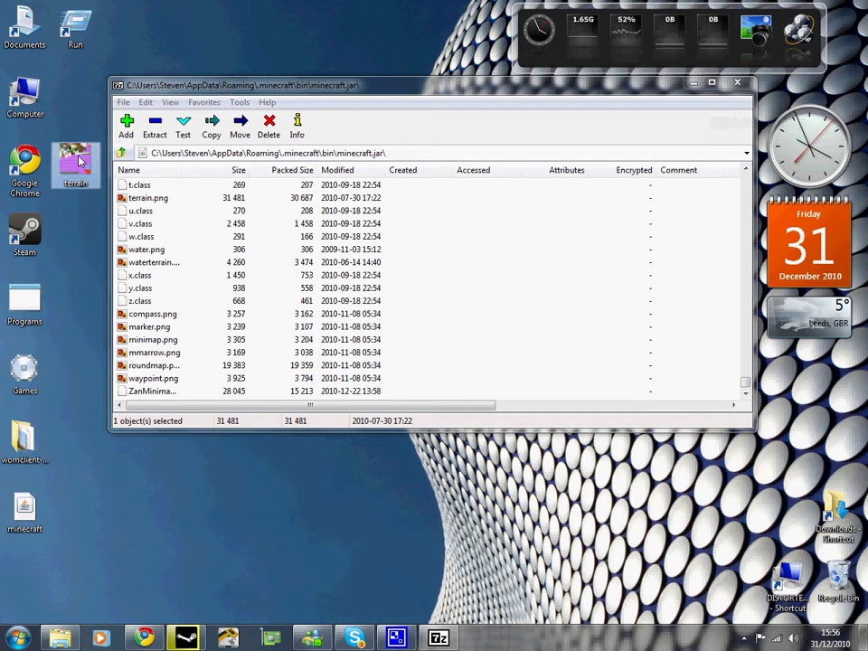
Copy the edited terrain.png into the archive, close 7-Zip, and select the Minecraft icon
{"action": "left_click", "coordinate": [423, 364]}
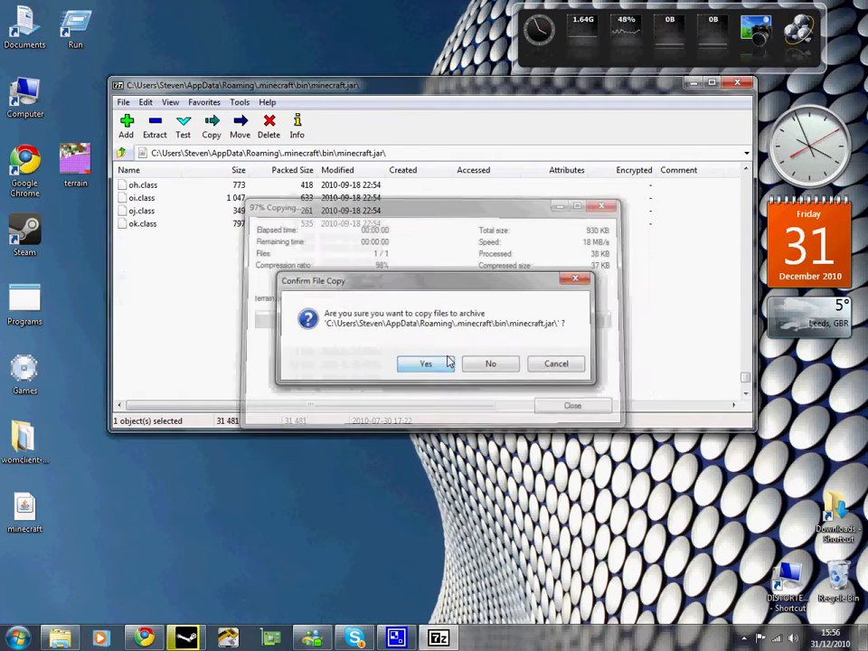
{"action": "left_click", "coordinate": [746, 84]}
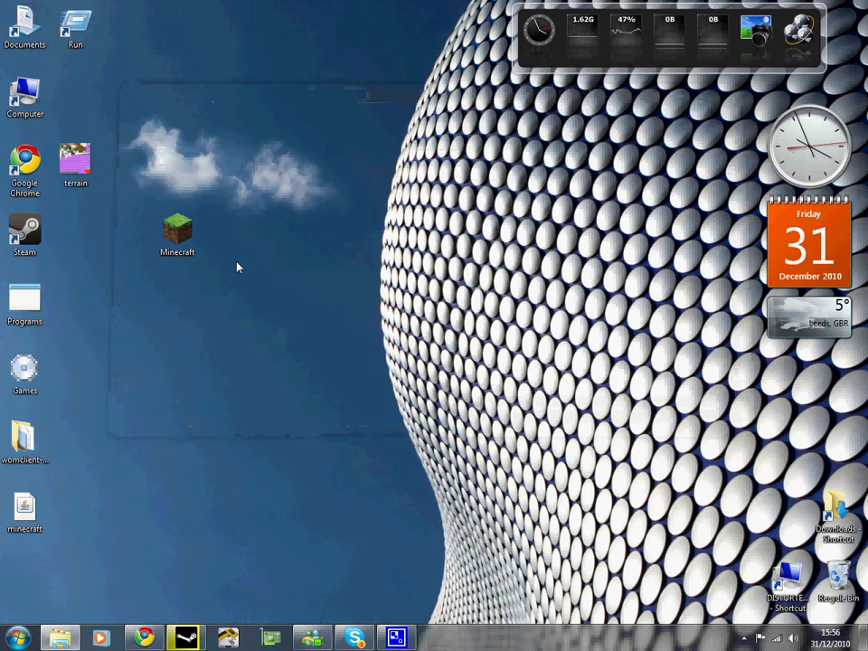
{"action": "left_click", "coordinate": [179, 236]}
Launch Minecraft, continue offline after the failed login, and load World 5 from Singleplayer
{"action": "double_click", "coordinate": [178, 236]}
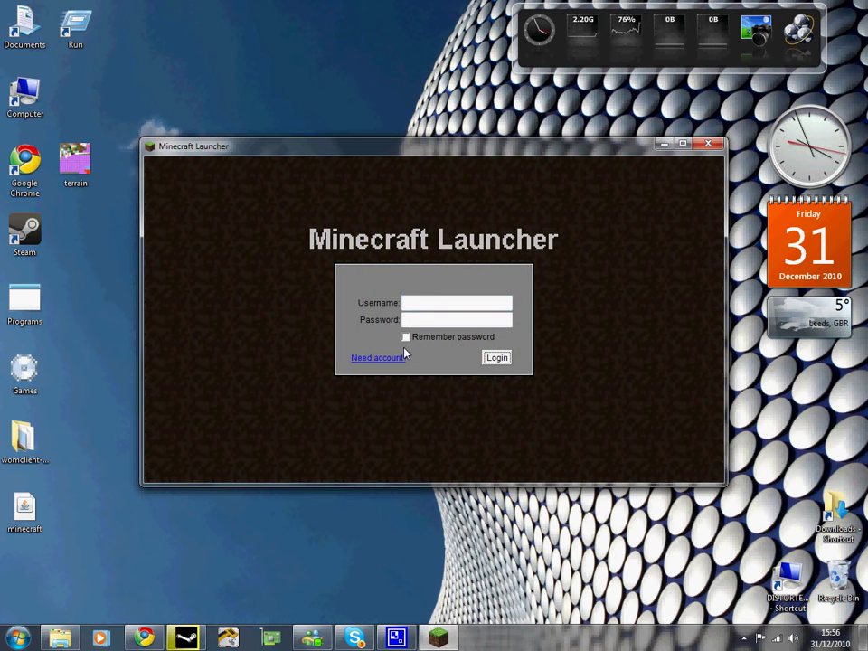
{"action": "key", "text": "Return"}
{"action": "left_click", "coordinate": [413, 334]}
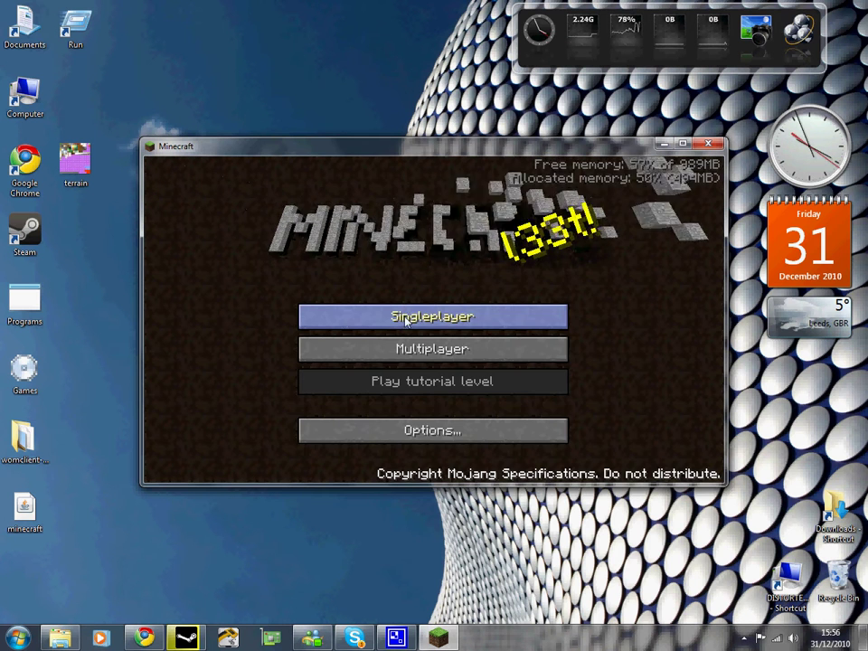
{"action": "left_click", "coordinate": [405, 312]}
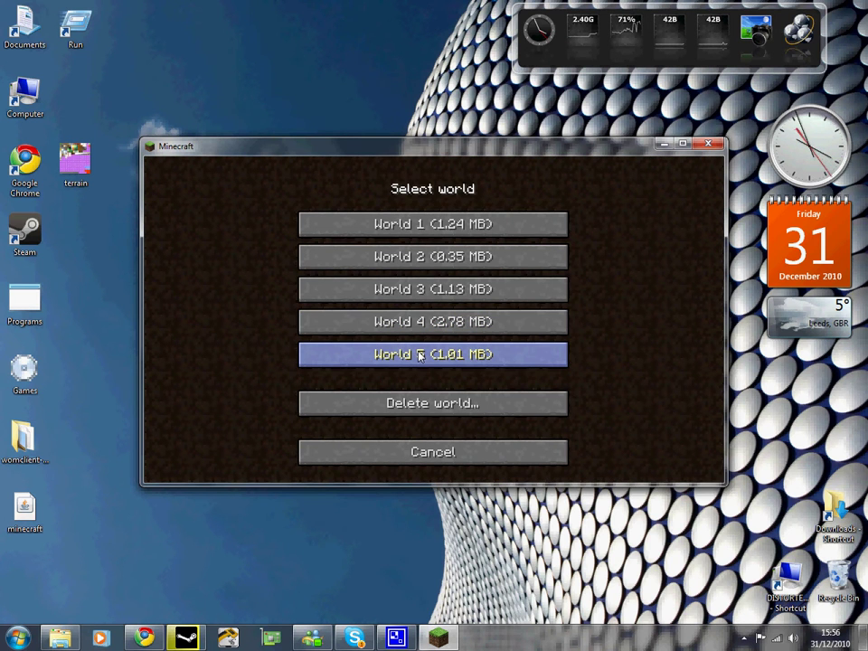
{"action": "left_click", "coordinate": [420, 355]}
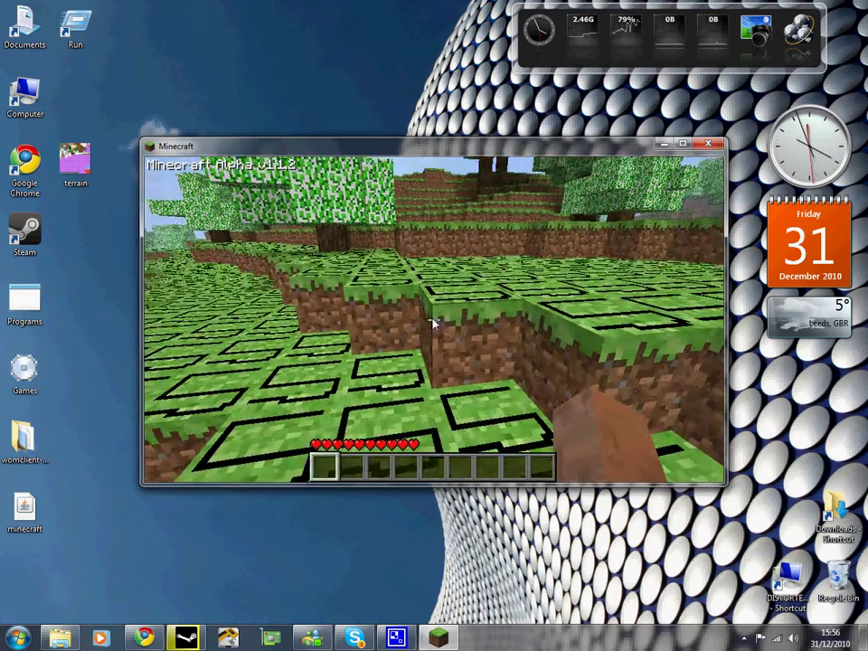
Walk past trees, flowers and hills, break a leaf block, and look at the grass
{"action": "key", "text": "w"}
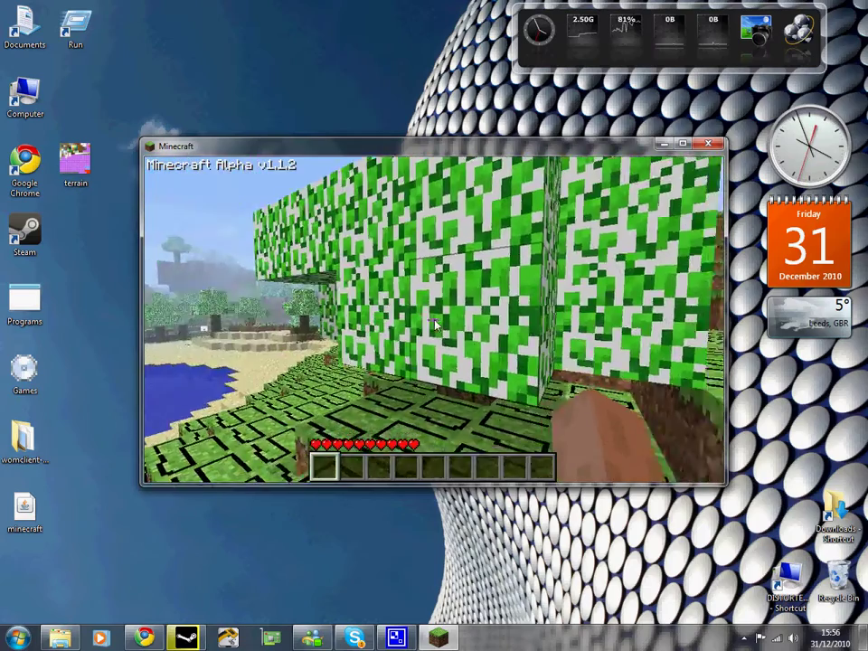
{"action": "key", "text": "w"}
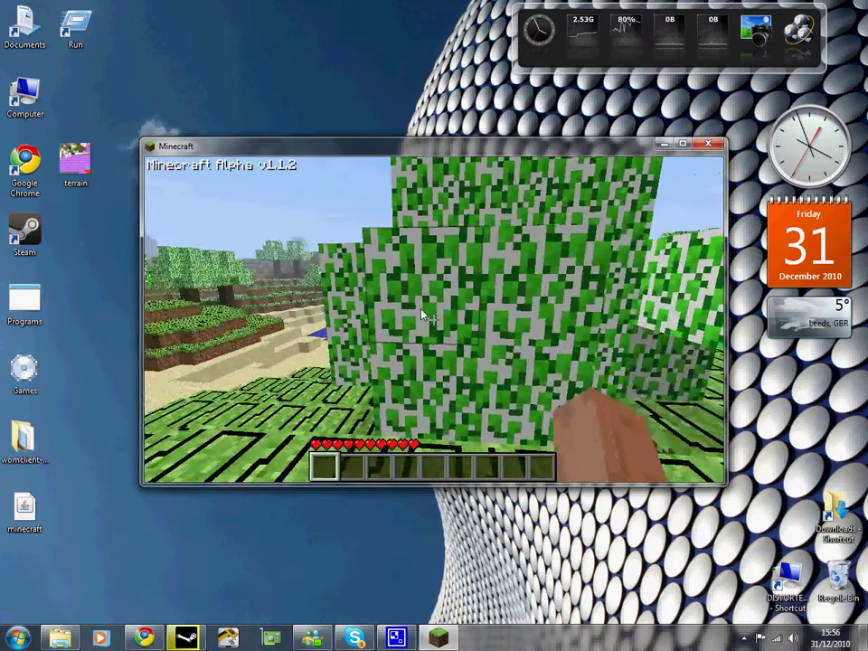
{"action": "left_click", "coordinate": [434, 322]}
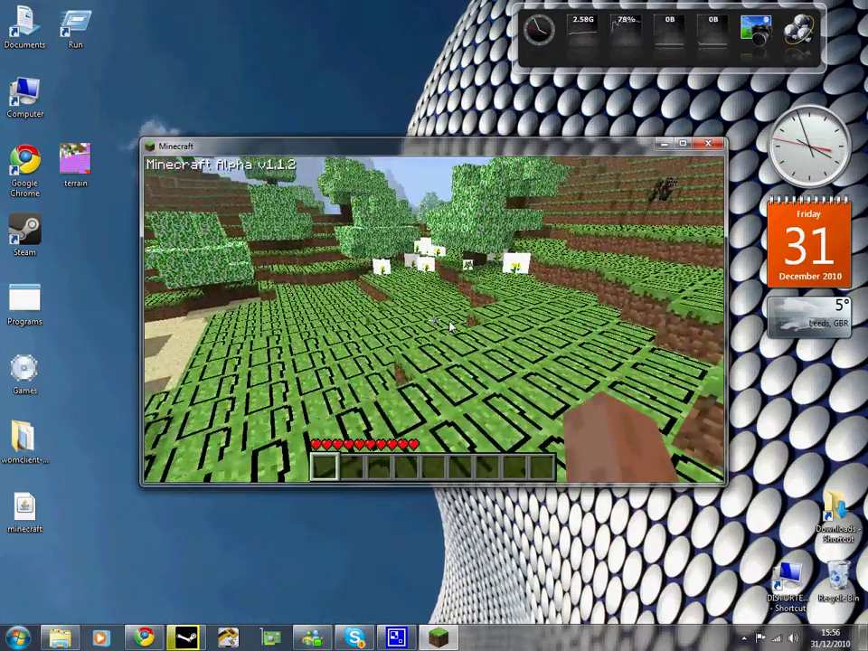
{"action": "key", "text": "w"}
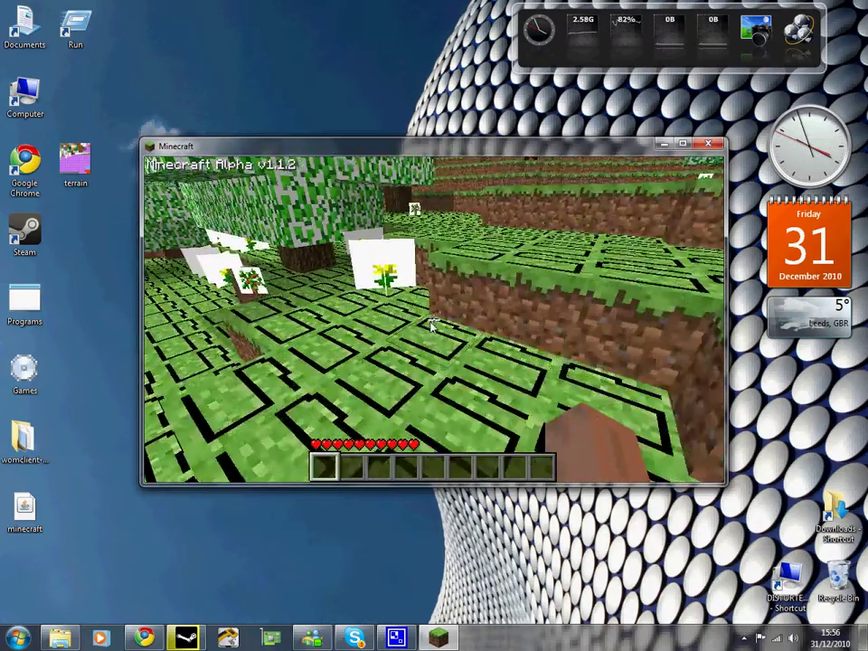
{"action": "key", "text": "w"}
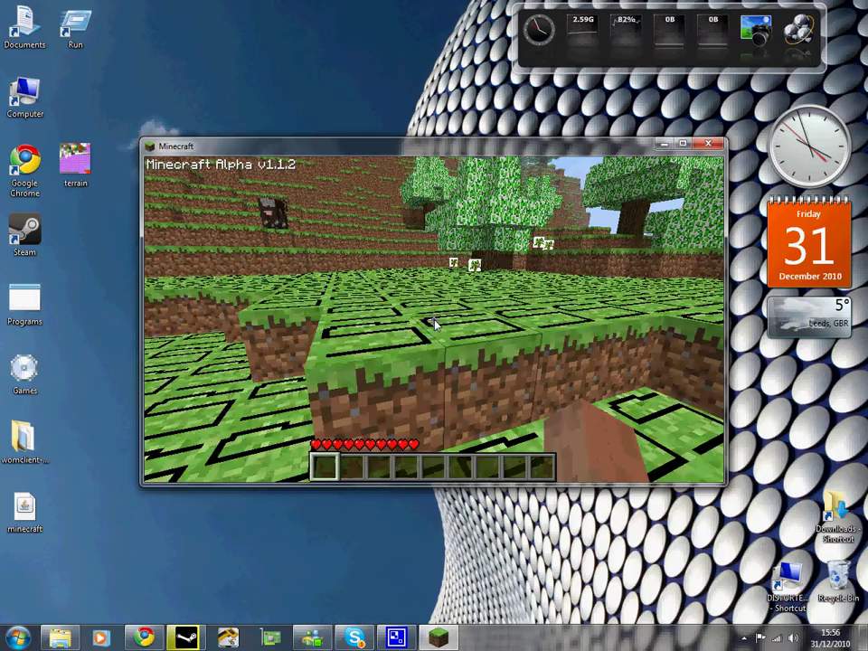
{"action": "key", "text": "w"}
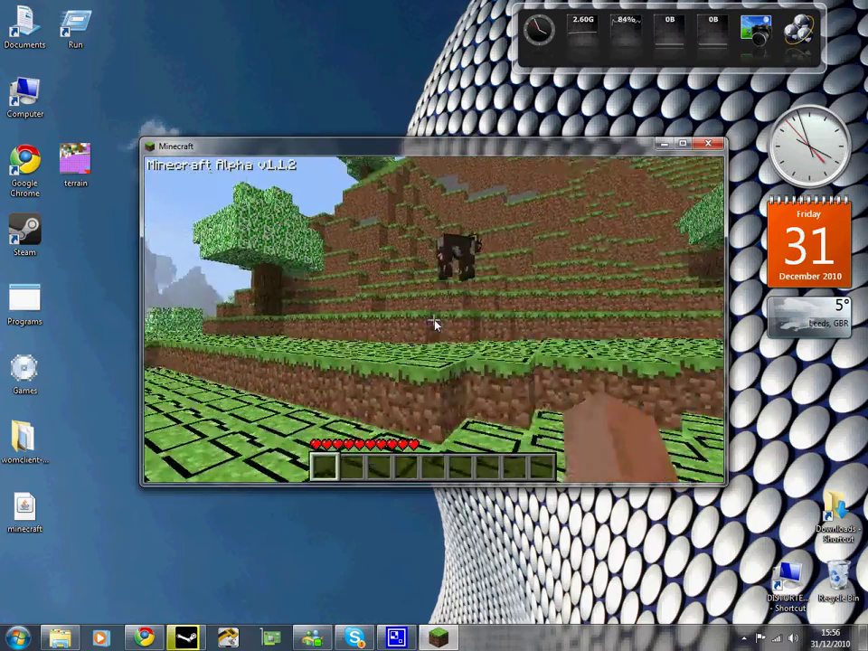
{"action": "key", "text": "w"}
{"action": "key", "text": "w"}
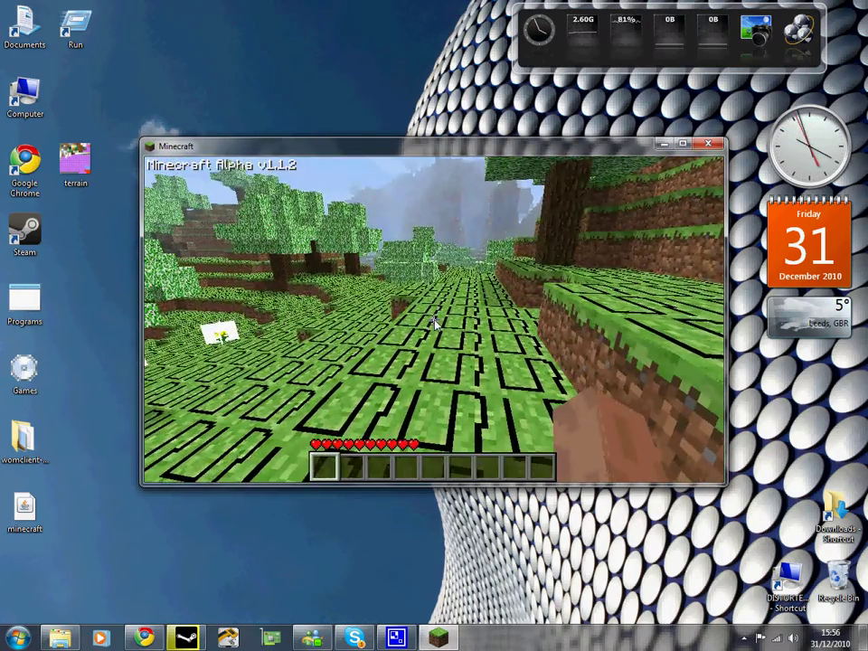
{"action": "key", "text": "w"}
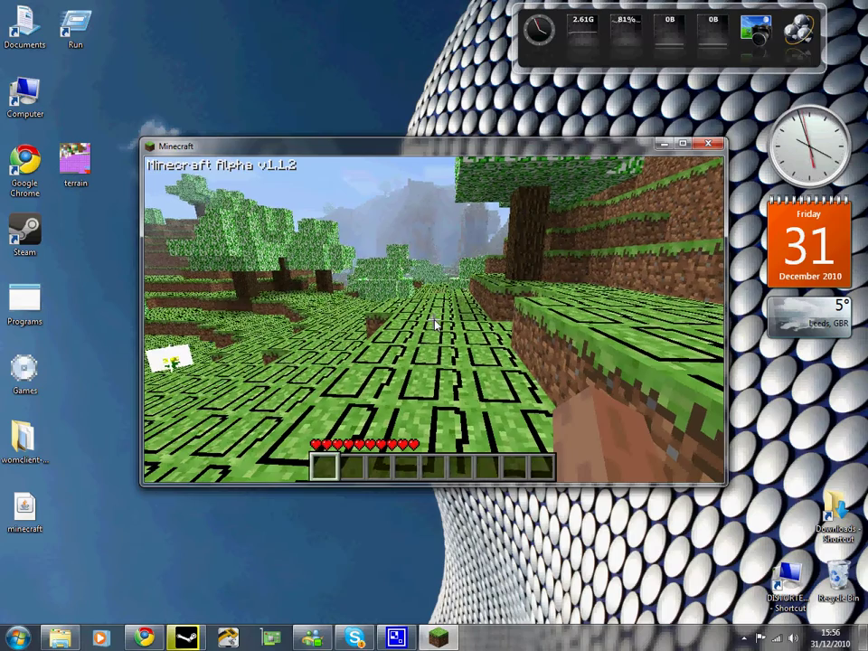
{"action": "key", "text": "w"}
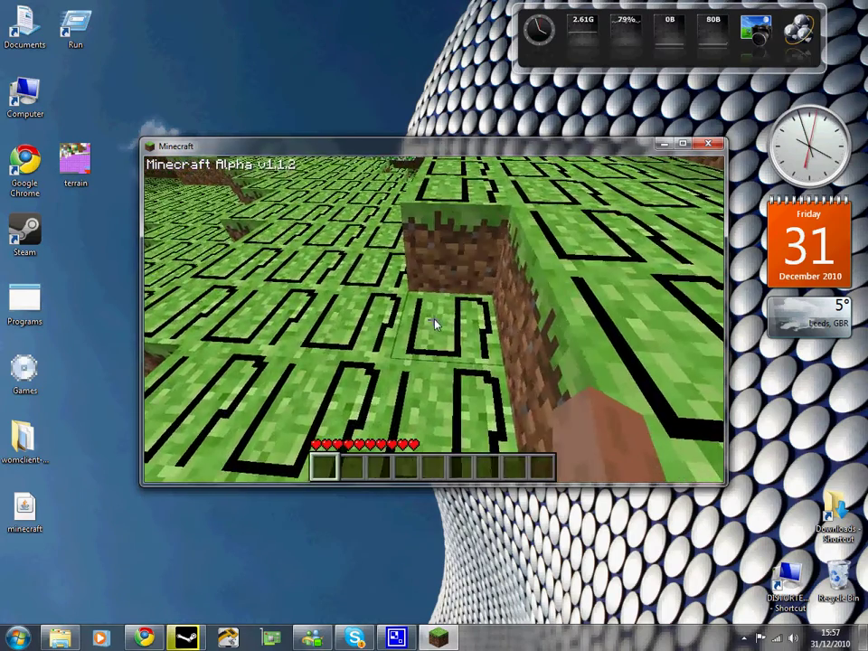
Check the inventory, dig a pit through the grass into dirt, and bring up the game menu
{"action": "key", "text": "e"}
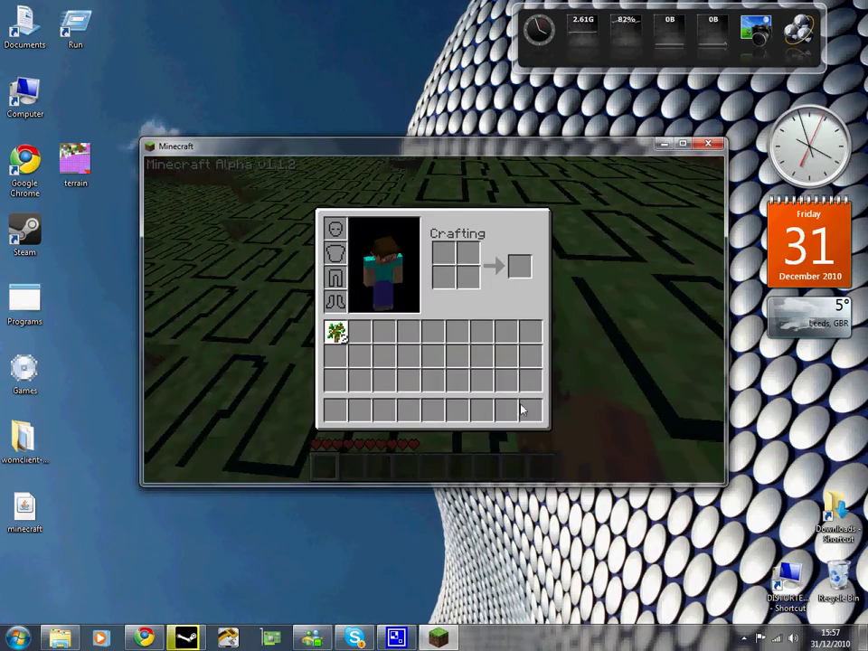
{"action": "key", "text": "e"}
{"action": "left_click_drag", "start_coordinate": [435, 325], "coordinate": [435, 324]}
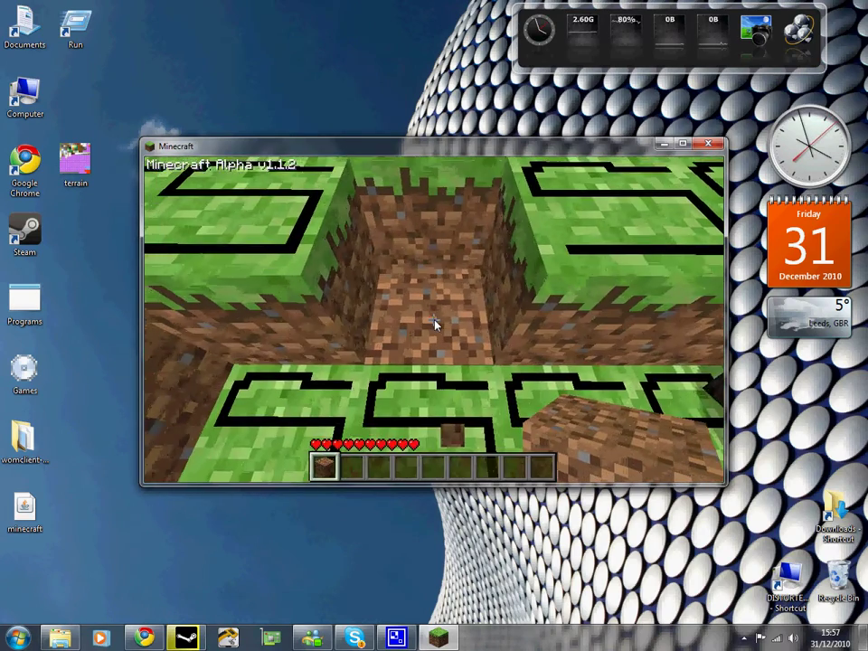
{"action": "key", "text": "e"}
{"action": "key", "text": "e"}
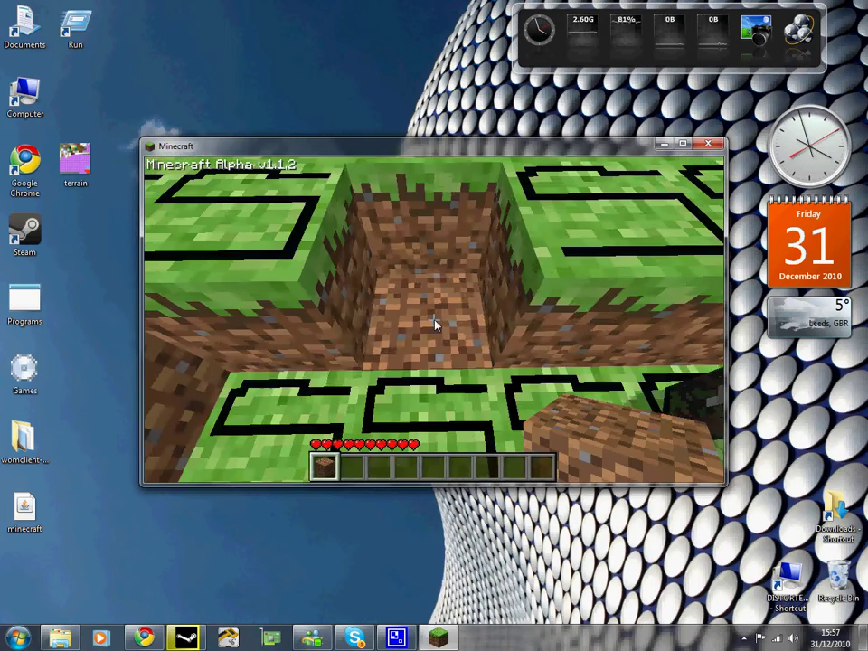
{"action": "key", "text": "Escape"}
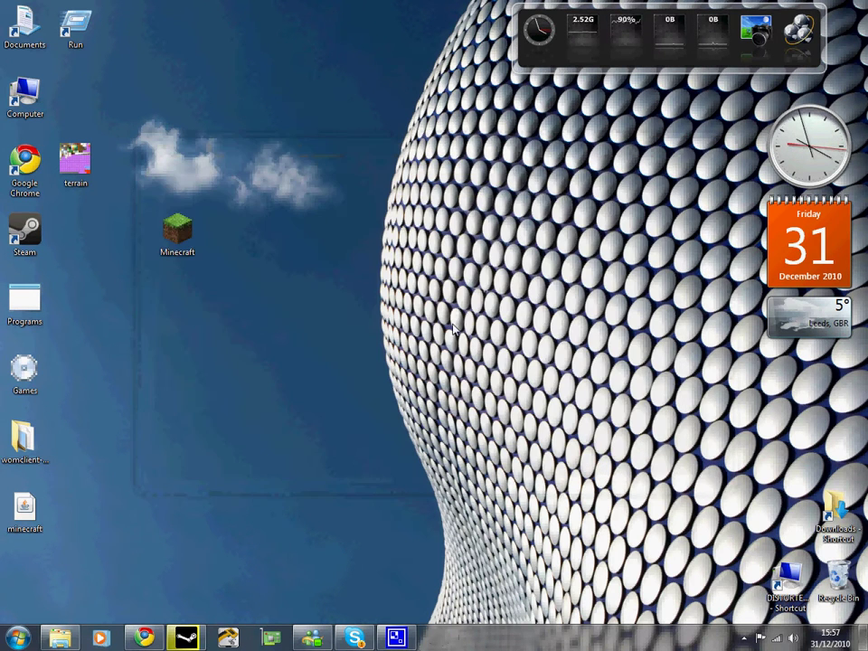
Reopen minecraft.jar in 7-Zip from the bin folder and look inside its misc folder
{"action": "left_click", "coordinate": [59, 638]}
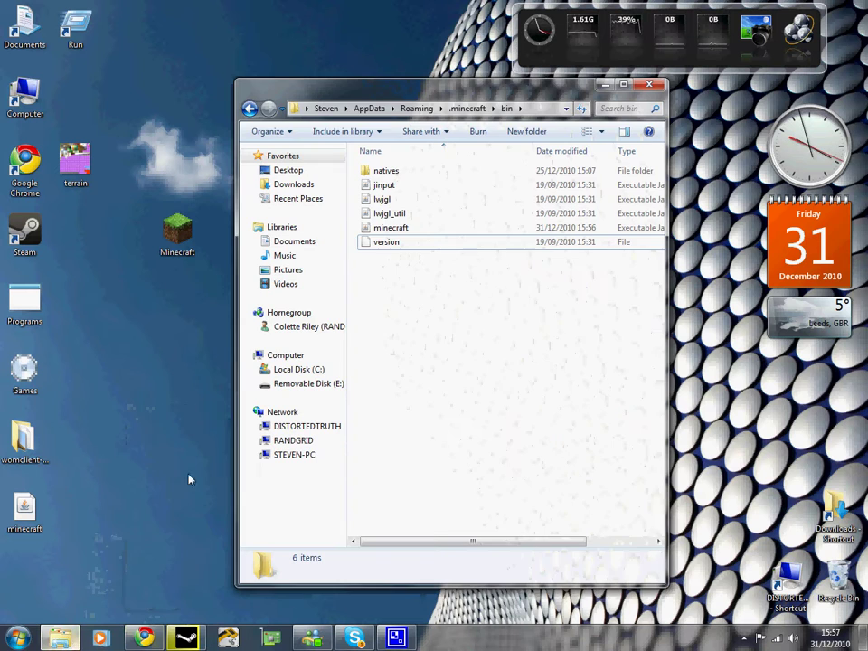
{"action": "right_click", "coordinate": [389, 227]}
{"action": "mouse_move", "coordinate": [430, 247]}
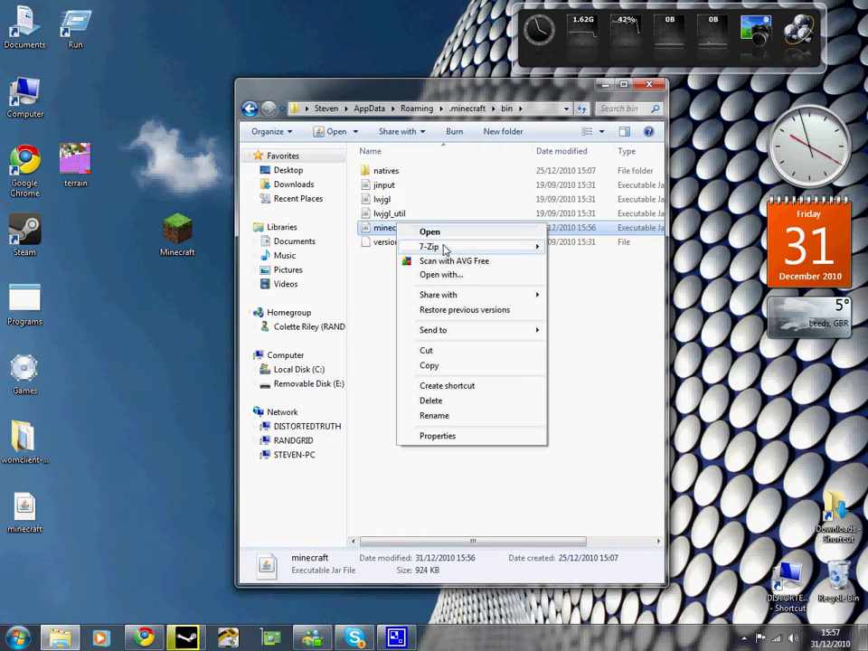
{"action": "left_click", "coordinate": [591, 247]}
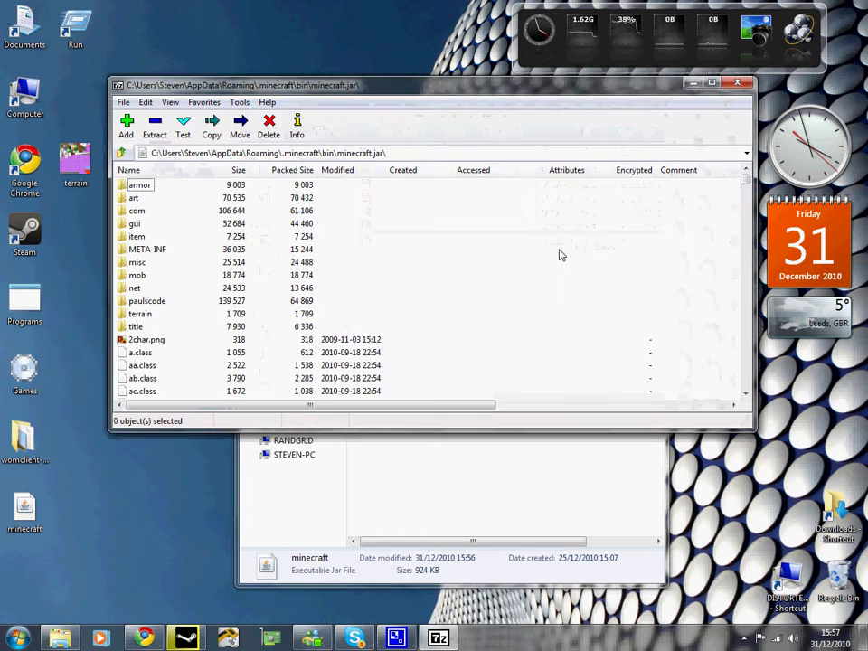
{"action": "left_click", "coordinate": [147, 340]}
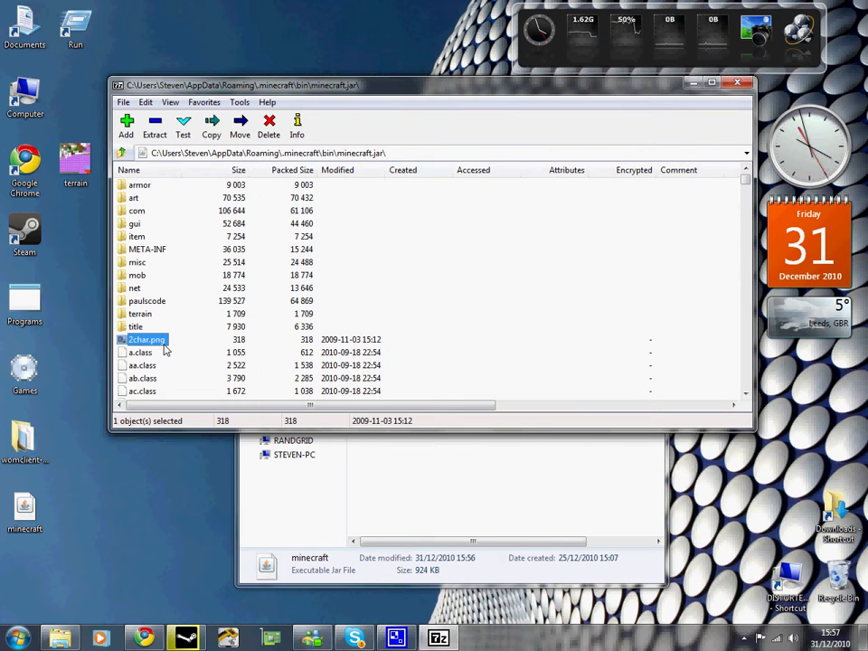
{"action": "double_click", "coordinate": [138, 262]}
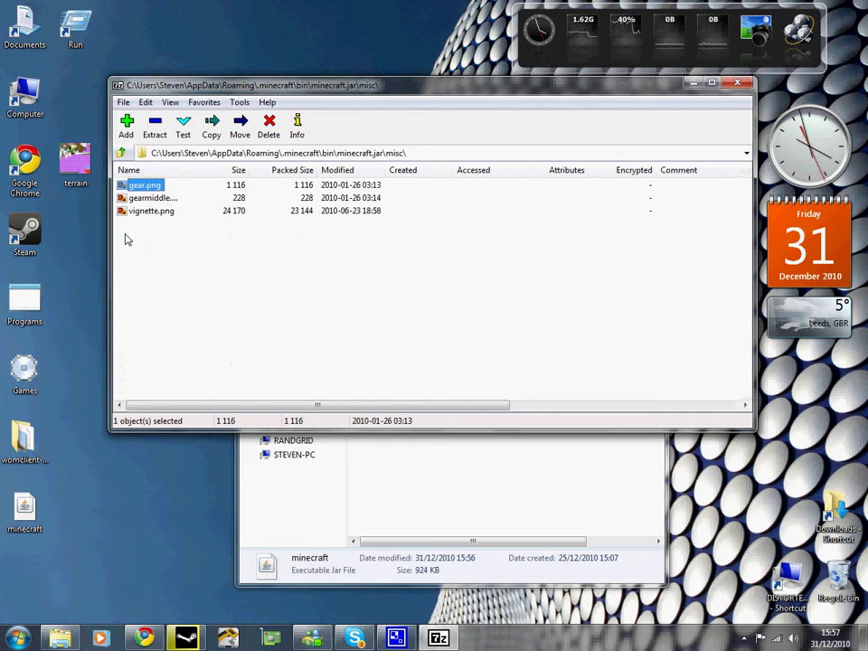
{"action": "left_click", "coordinate": [120, 152]}
{"action": "scroll", "coordinate": [174, 359], "scroll_direction": "down", "scroll_amount": 5}
{"action": "scroll", "coordinate": [175, 359], "scroll_direction": "down", "scroll_amount": 5}
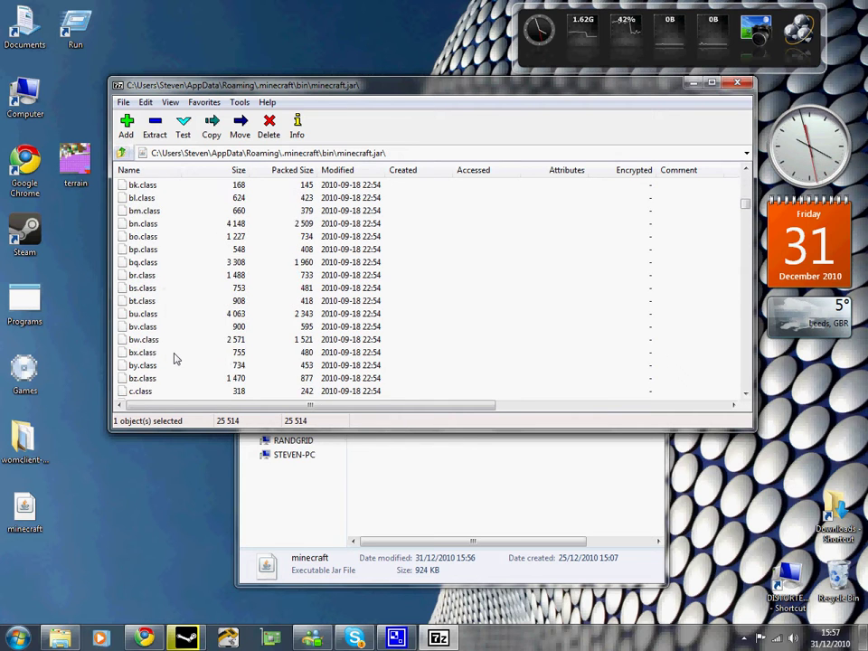
{"action": "scroll", "coordinate": [174, 359], "scroll_direction": "down", "scroll_amount": 5}
{"action": "scroll", "coordinate": [153, 343], "scroll_direction": "down", "scroll_amount": 1}
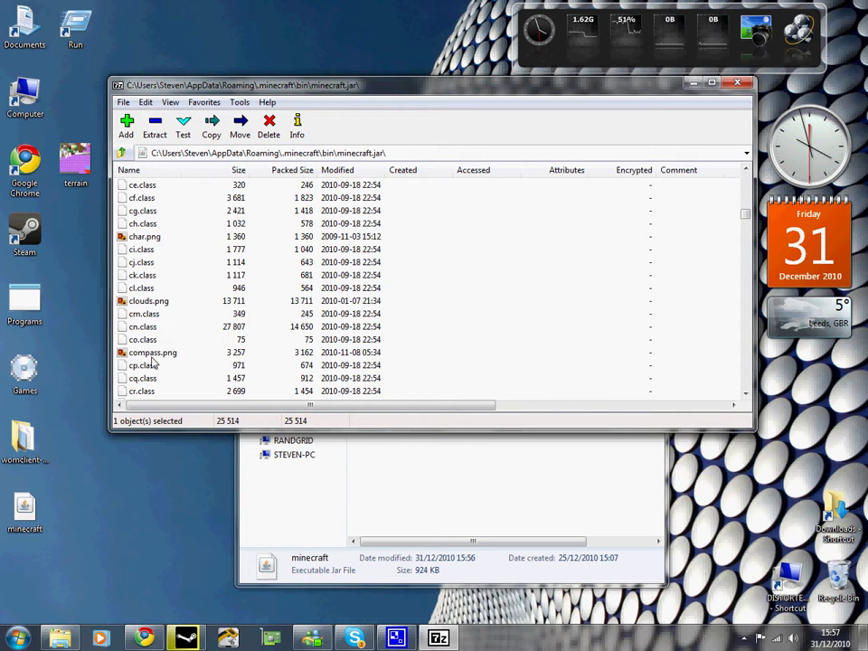
{"action": "scroll", "coordinate": [153, 364], "scroll_direction": "down", "scroll_amount": 2}
Preview compass.png, then browse the item and com folders and return to the root
{"action": "double_click", "coordinate": [150, 276]}
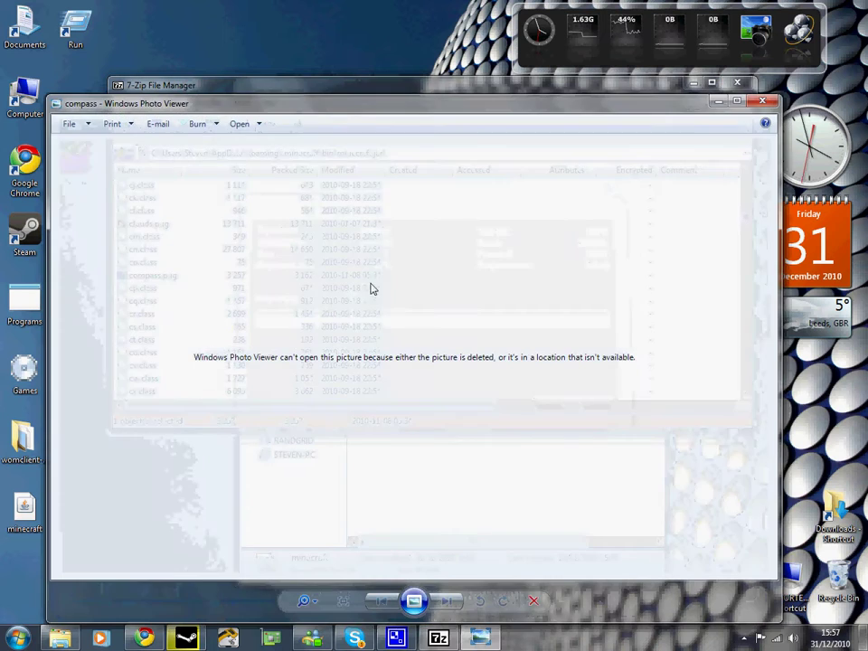
{"action": "key", "text": "Escape"}
{"action": "scroll", "coordinate": [271, 289], "scroll_direction": "down", "scroll_amount": 4}
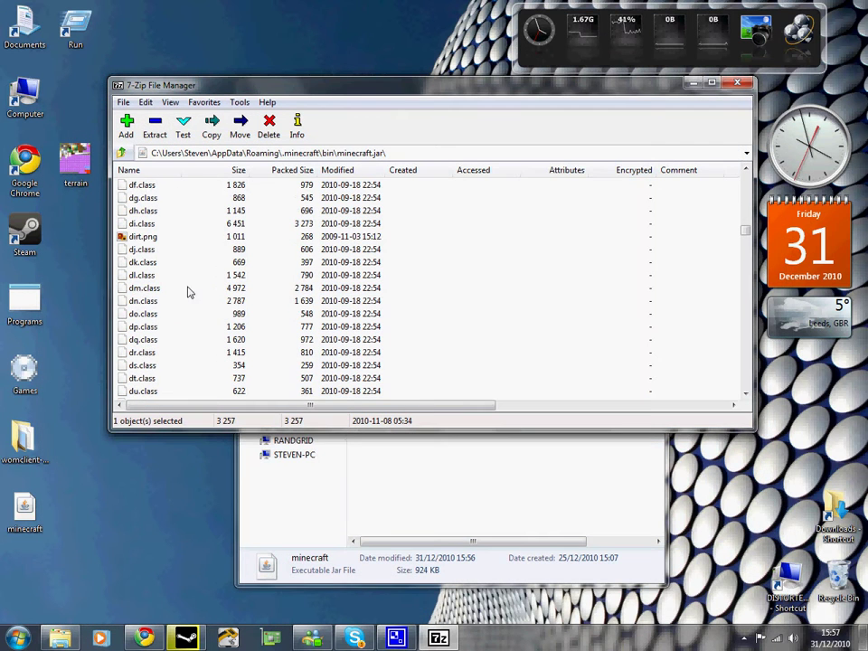
{"action": "scroll", "coordinate": [158, 291], "scroll_direction": "down", "scroll_amount": 4}
{"action": "scroll", "coordinate": [159, 291], "scroll_direction": "down", "scroll_amount": 4}
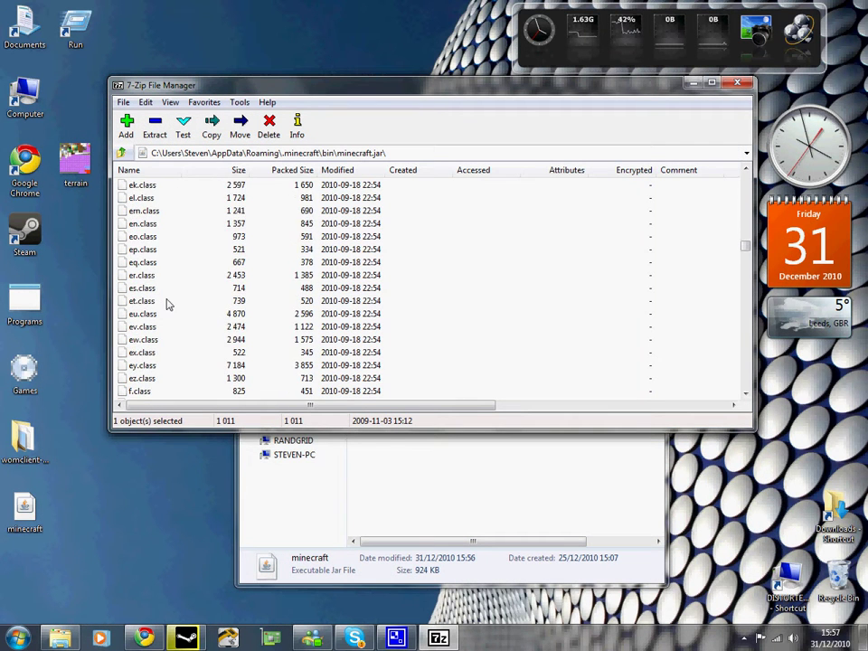
{"action": "scroll", "coordinate": [159, 290], "scroll_direction": "down", "scroll_amount": 4}
{"action": "scroll", "coordinate": [159, 290], "scroll_direction": "down", "scroll_amount": 3}
{"action": "scroll", "coordinate": [158, 291], "scroll_direction": "down", "scroll_amount": 4}
{"action": "scroll", "coordinate": [158, 290], "scroll_direction": "down", "scroll_amount": 4}
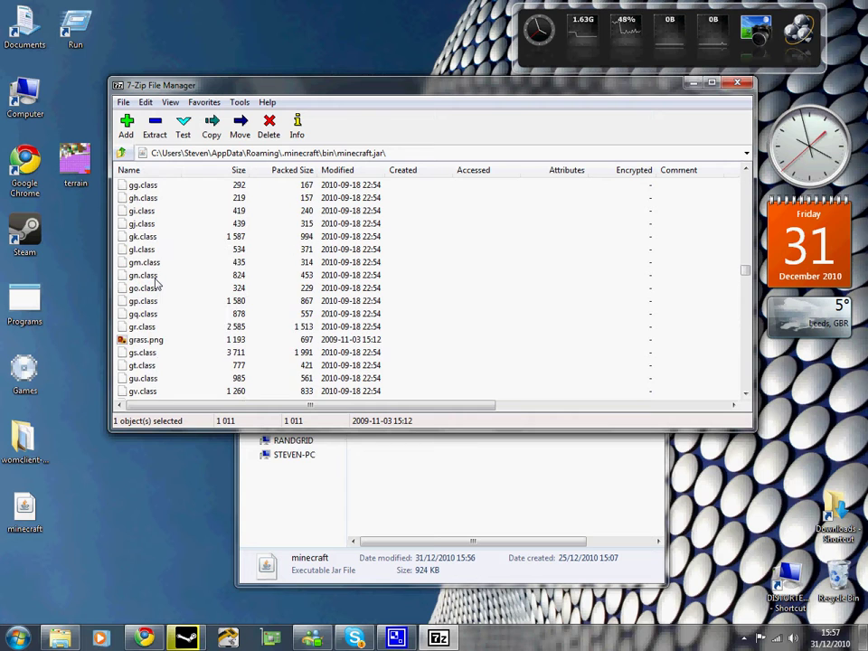
{"action": "scroll", "coordinate": [159, 290], "scroll_direction": "down", "scroll_amount": 2}
{"action": "scroll", "coordinate": [158, 285], "scroll_direction": "down", "scroll_amount": 3}
{"action": "scroll", "coordinate": [159, 277], "scroll_direction": "down", "scroll_amount": 4}
{"action": "scroll", "coordinate": [158, 277], "scroll_direction": "down", "scroll_amount": 4}
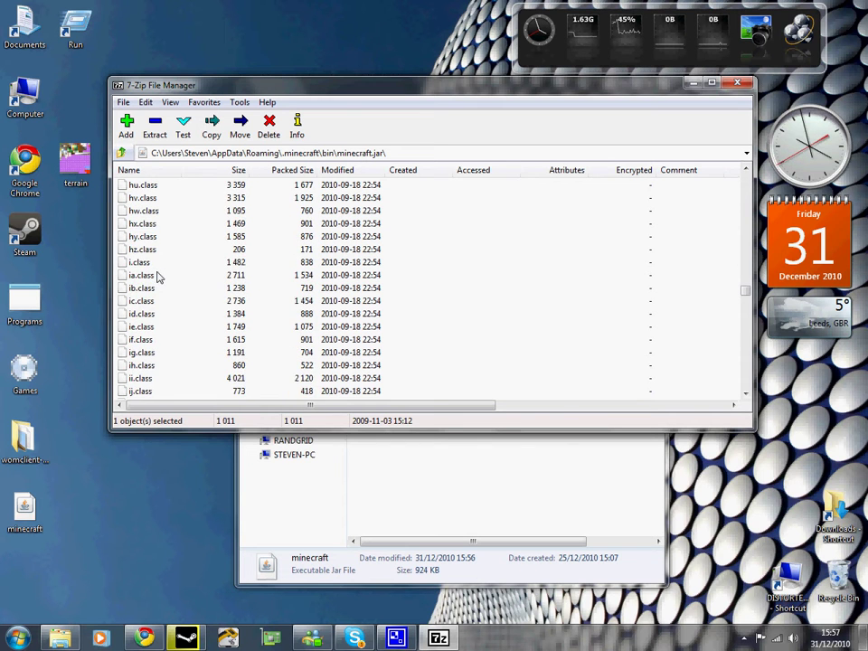
{"action": "scroll", "coordinate": [158, 277], "scroll_direction": "down", "scroll_amount": 4}
{"action": "scroll", "coordinate": [158, 277], "scroll_direction": "down", "scroll_amount": 3}
{"action": "scroll", "coordinate": [158, 276], "scroll_direction": "down", "scroll_amount": 5}
{"action": "scroll", "coordinate": [159, 277], "scroll_direction": "down", "scroll_amount": 5}
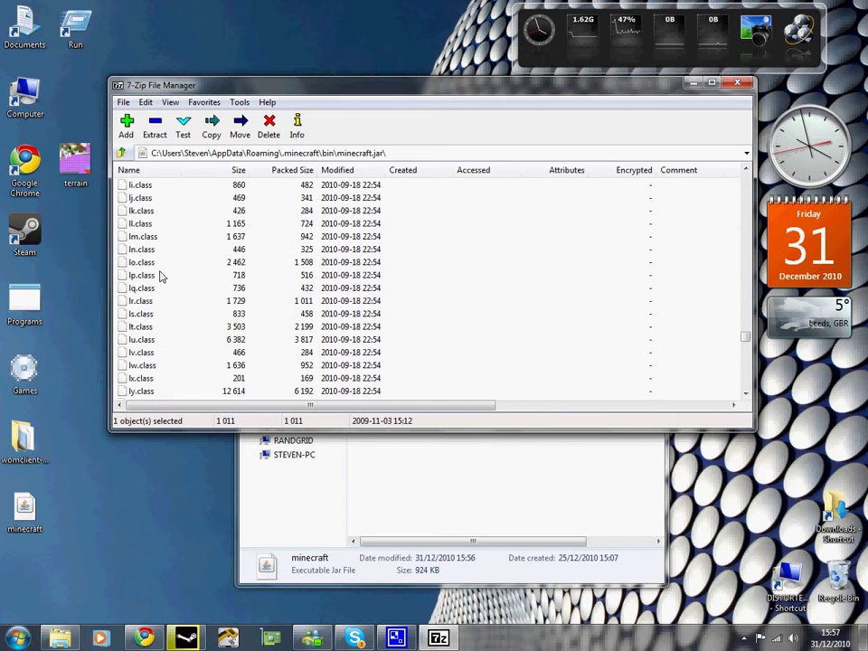
{"action": "scroll", "coordinate": [166, 279], "scroll_direction": "down", "scroll_amount": 5}
{"action": "scroll", "coordinate": [166, 288], "scroll_direction": "down", "scroll_amount": 4}
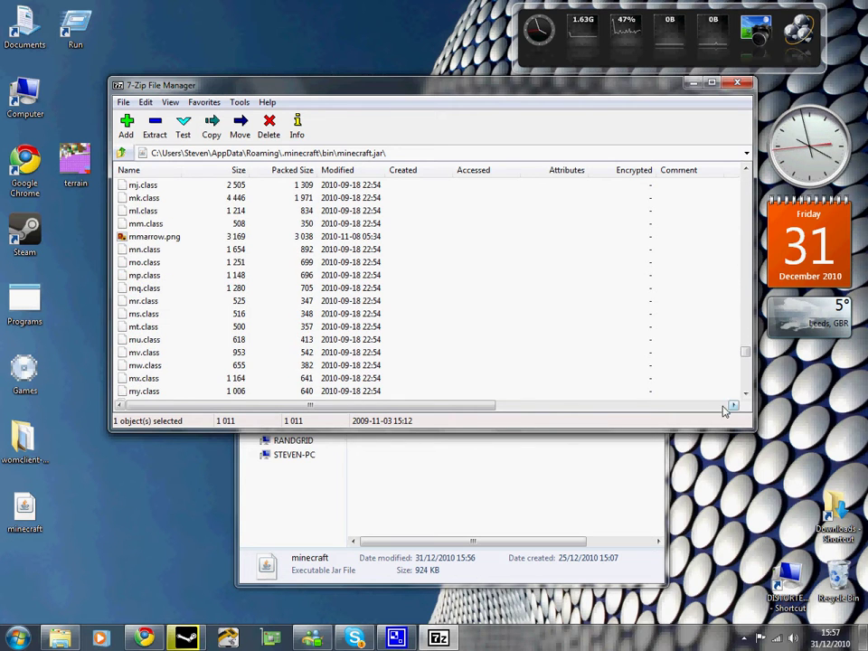
{"action": "left_click_drag", "start_coordinate": [746, 353], "coordinate": [744, 181]}
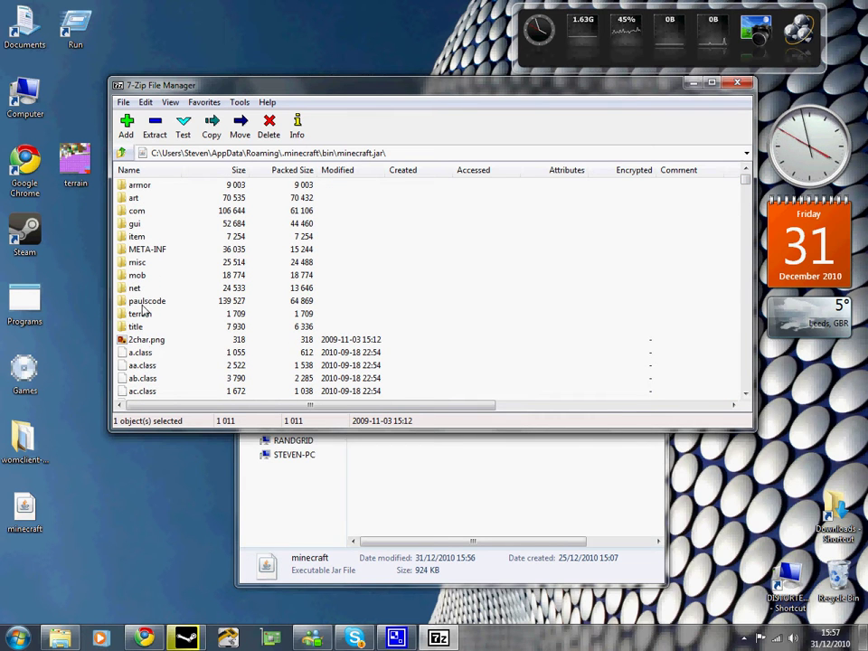
{"action": "double_click", "coordinate": [138, 236]}
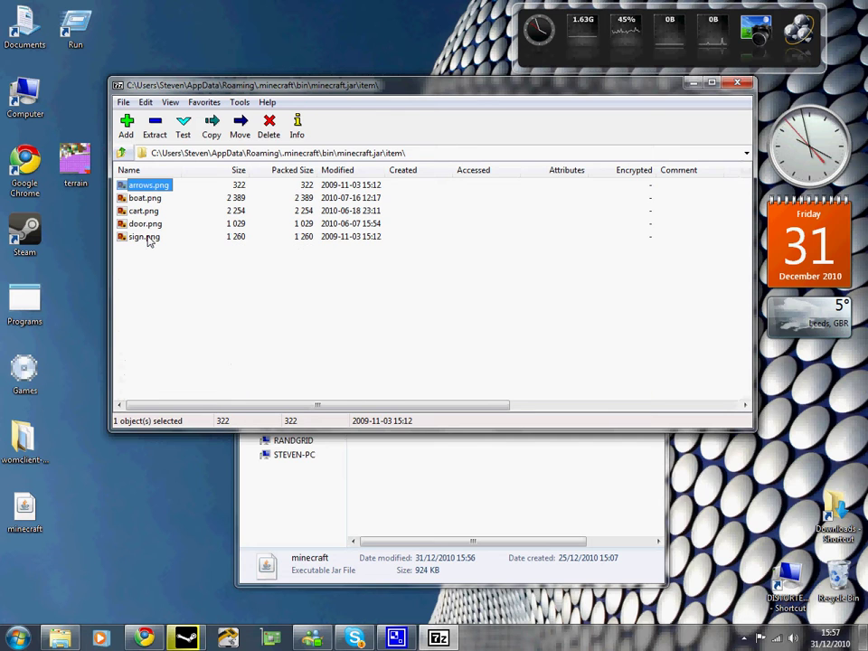
{"action": "left_click", "coordinate": [121, 153]}
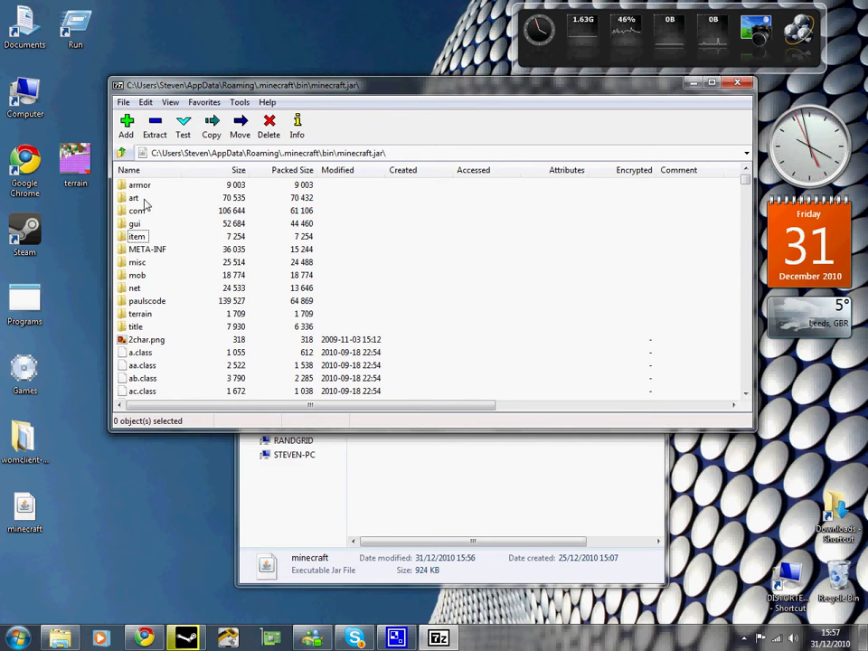
{"action": "double_click", "coordinate": [137, 211]}
{"action": "left_click", "coordinate": [121, 152]}
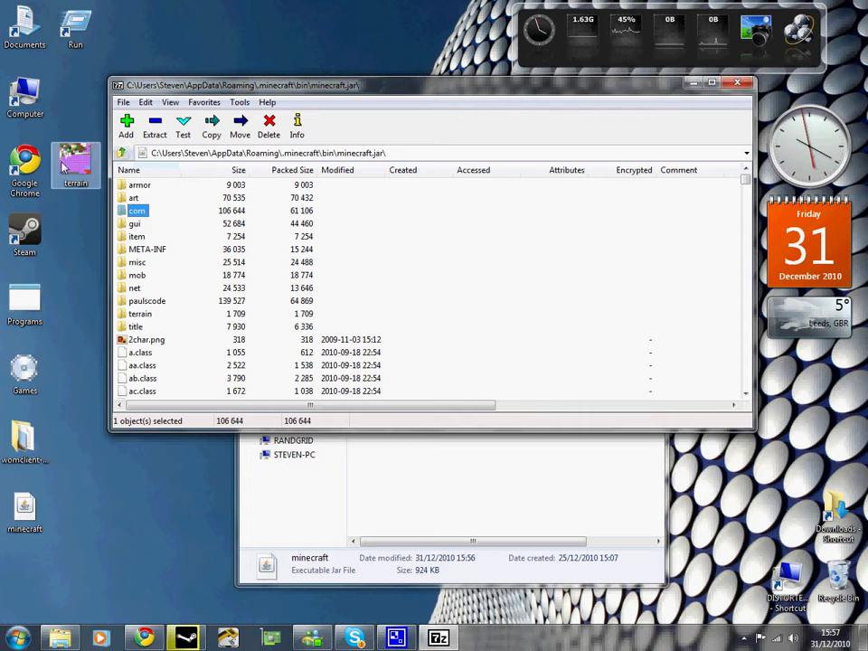
View the edited terrain.png enlarged in Windows Photo Viewer, then close the viewer
{"action": "double_click", "coordinate": [75, 161]}
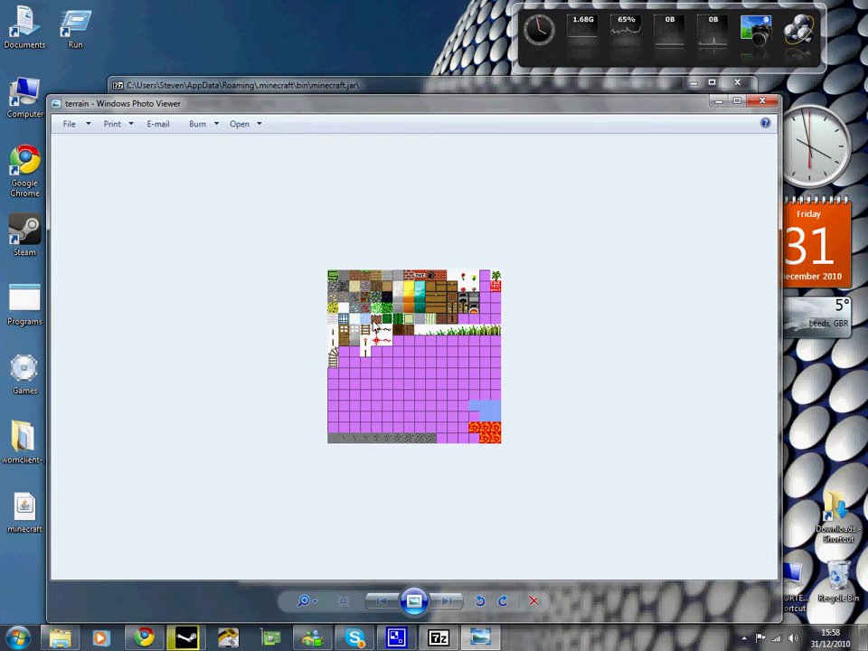
{"action": "scroll", "coordinate": [376, 332], "scroll_direction": "up", "scroll_amount": 3}
{"action": "scroll", "coordinate": [344, 272], "scroll_direction": "up", "scroll_amount": 3}
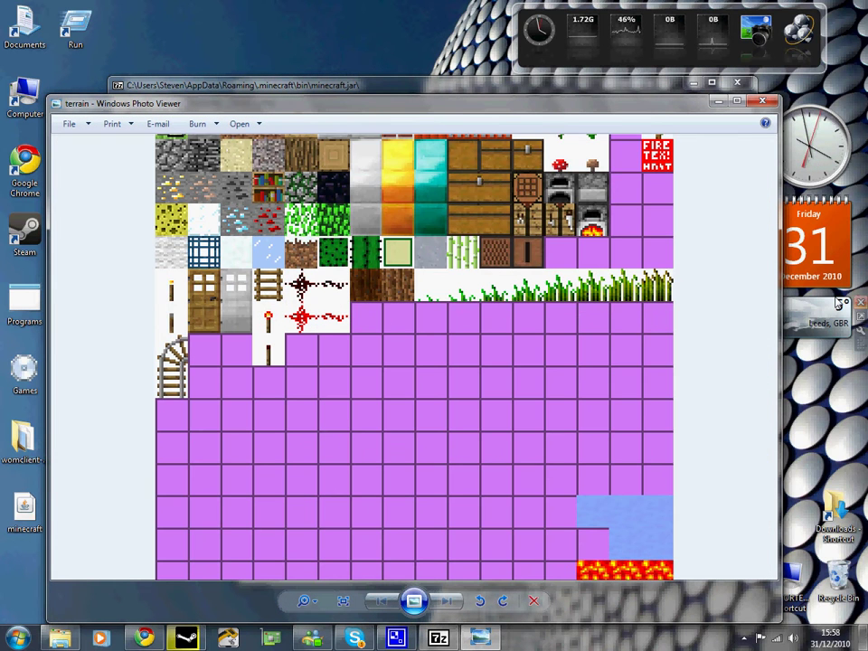
{"action": "scroll", "coordinate": [761, 314], "scroll_direction": "down", "scroll_amount": 2}
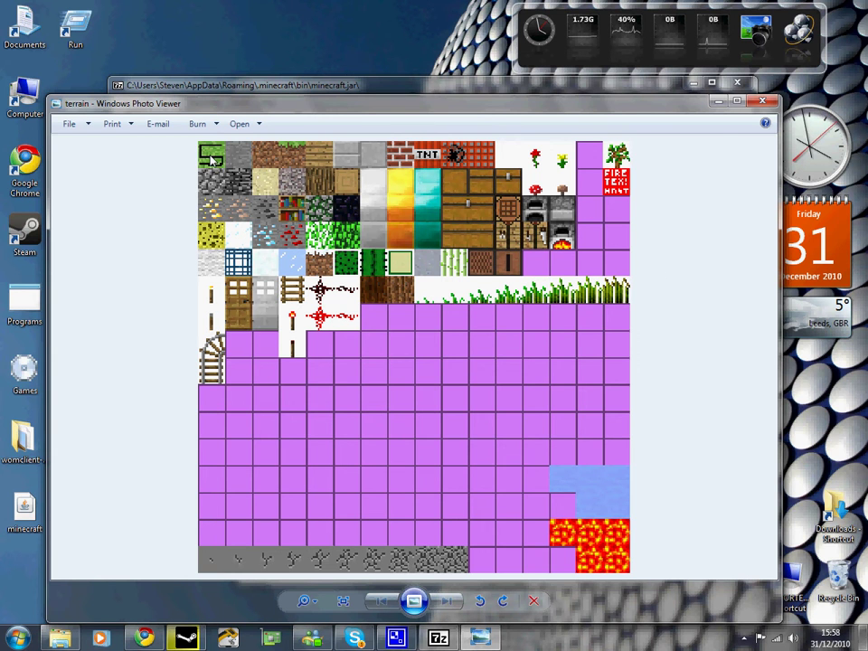
{"action": "scroll", "coordinate": [211, 158], "scroll_direction": "up", "scroll_amount": 2}
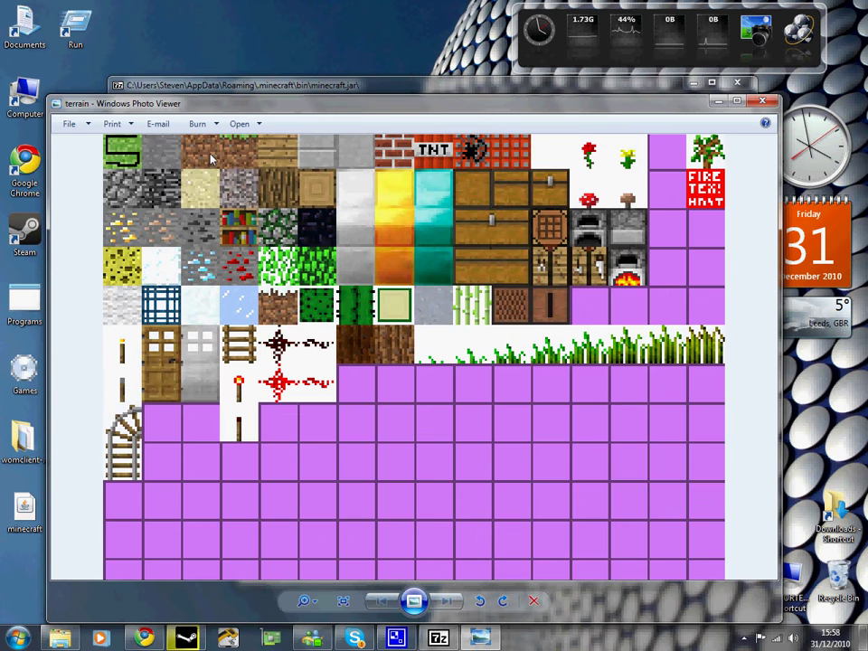
{"action": "left_click", "coordinate": [770, 105]}
{"action": "right_click", "coordinate": [75, 168]}
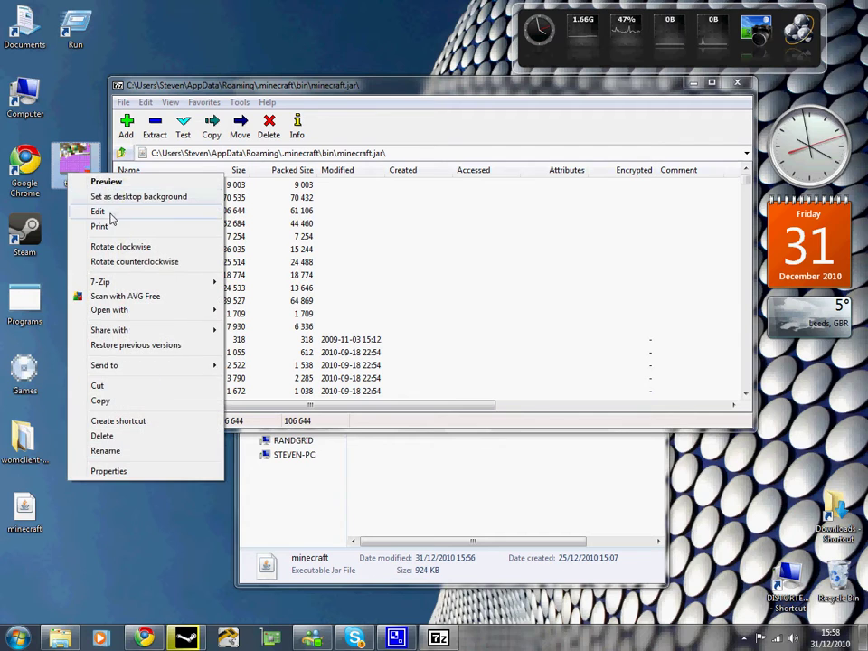
{"action": "left_click", "coordinate": [97, 212]}
{"action": "scroll", "coordinate": [84, 156], "scroll_direction": "up", "scroll_amount": 3}
{"action": "scroll", "coordinate": [54, 135], "scroll_direction": "up", "scroll_amount": 2}
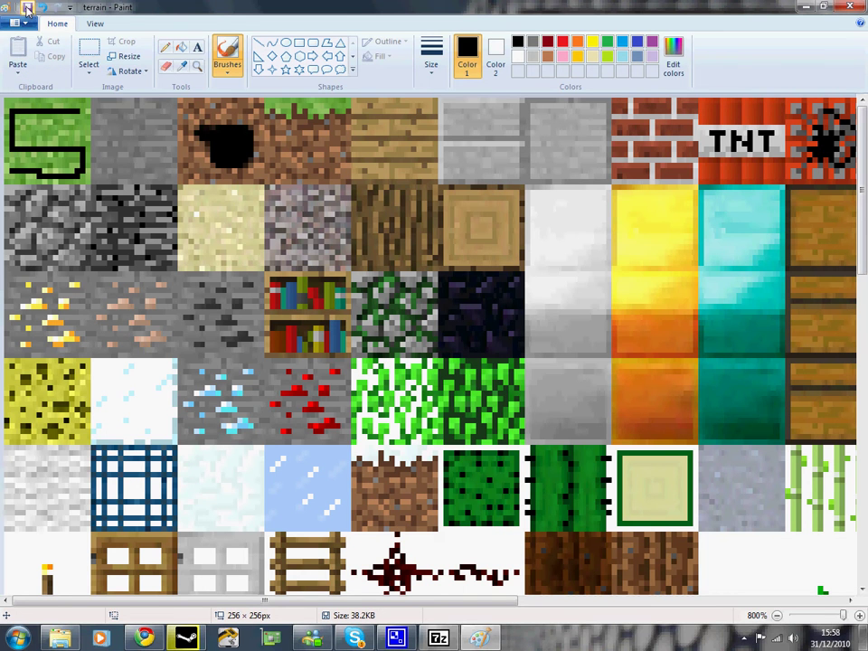
Close Paint, reopen minecraft.jar in 7-Zip, replace terrain.png with the edited copy, and close 7-Zip
{"action": "left_click", "coordinate": [850, 8]}
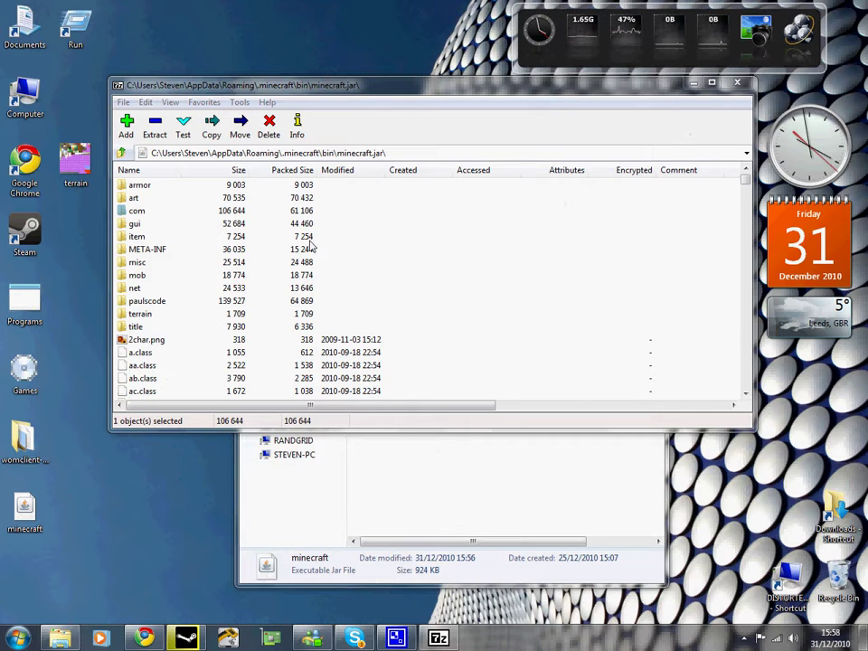
{"action": "left_click", "coordinate": [739, 84]}
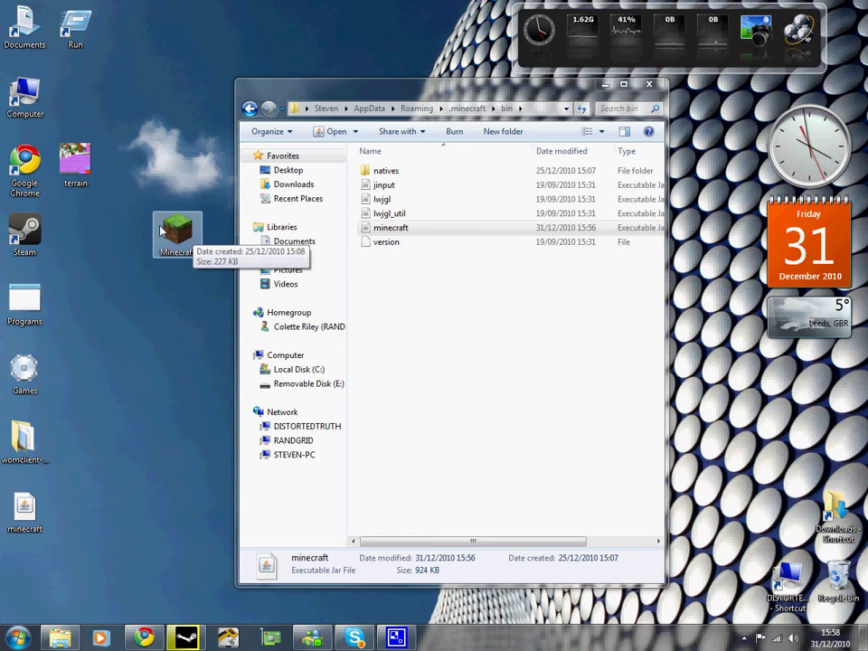
{"action": "left_click", "coordinate": [398, 228]}
{"action": "right_click", "coordinate": [417, 234]}
{"action": "mouse_move", "coordinate": [449, 252]}
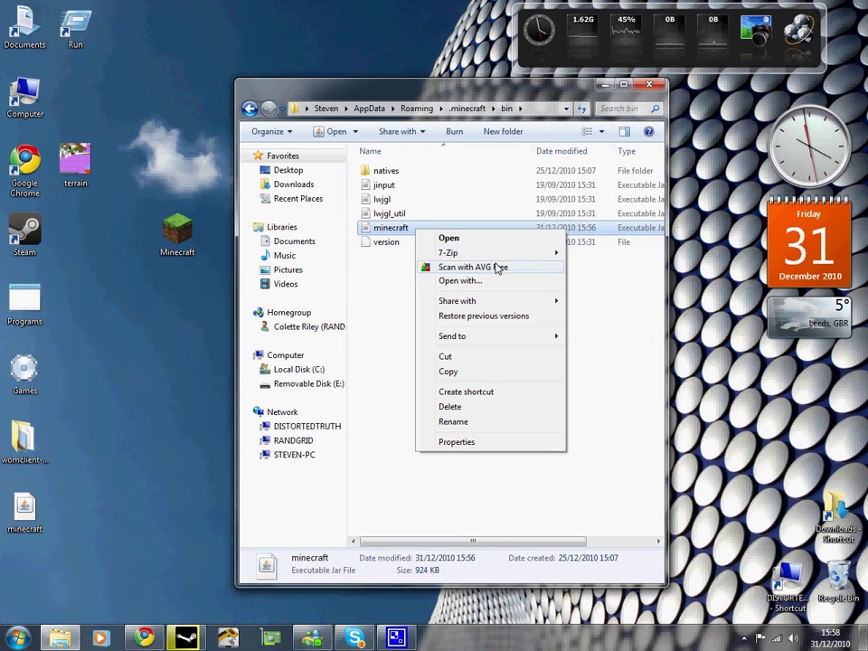
{"action": "left_click", "coordinate": [604, 247]}
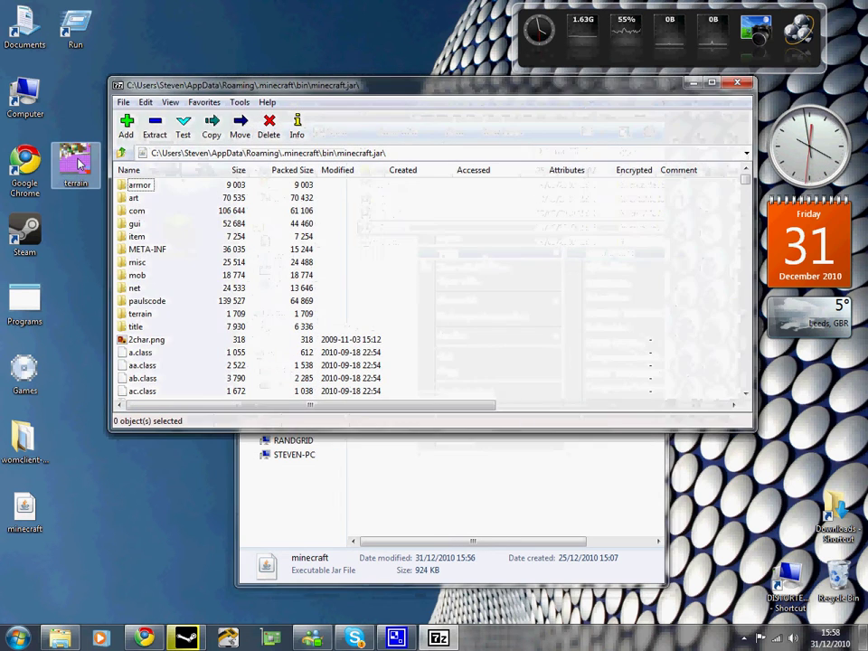
{"action": "left_click_drag", "start_coordinate": [155, 209], "coordinate": [204, 201]}
{"action": "left_click", "coordinate": [424, 364]}
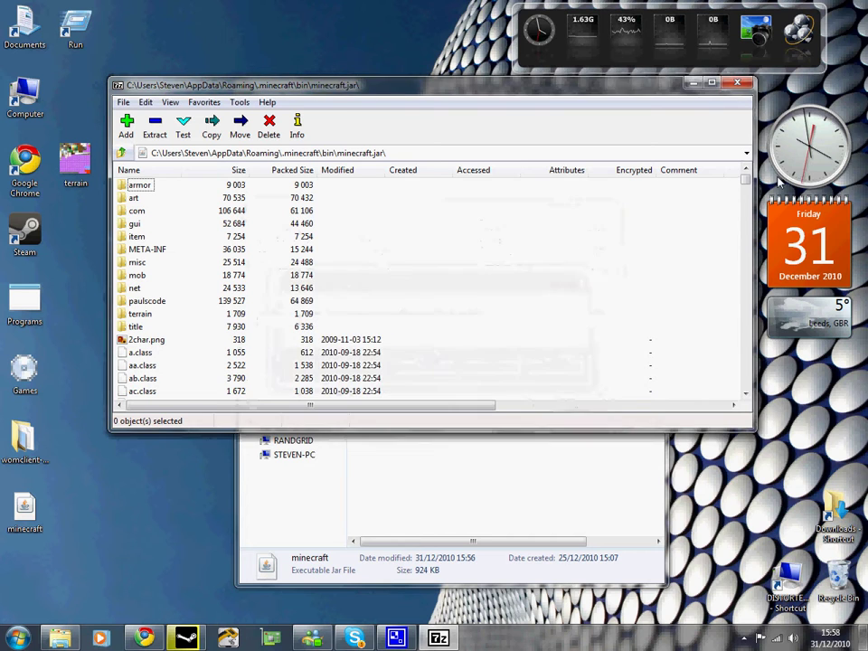
{"action": "key", "text": "alt+F4"}
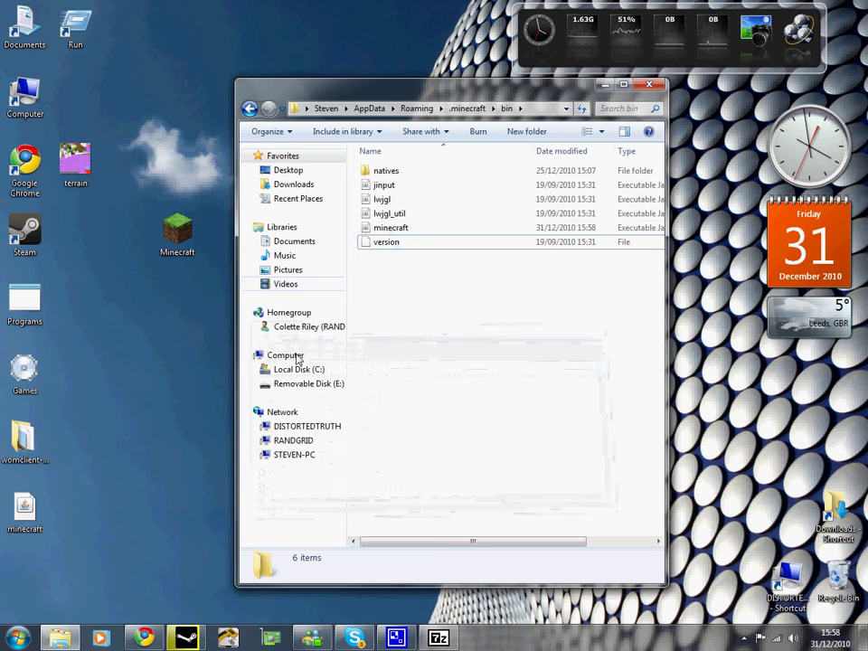
Launch Minecraft offline and load a saved single-player world
{"action": "double_click", "coordinate": [178, 235]}
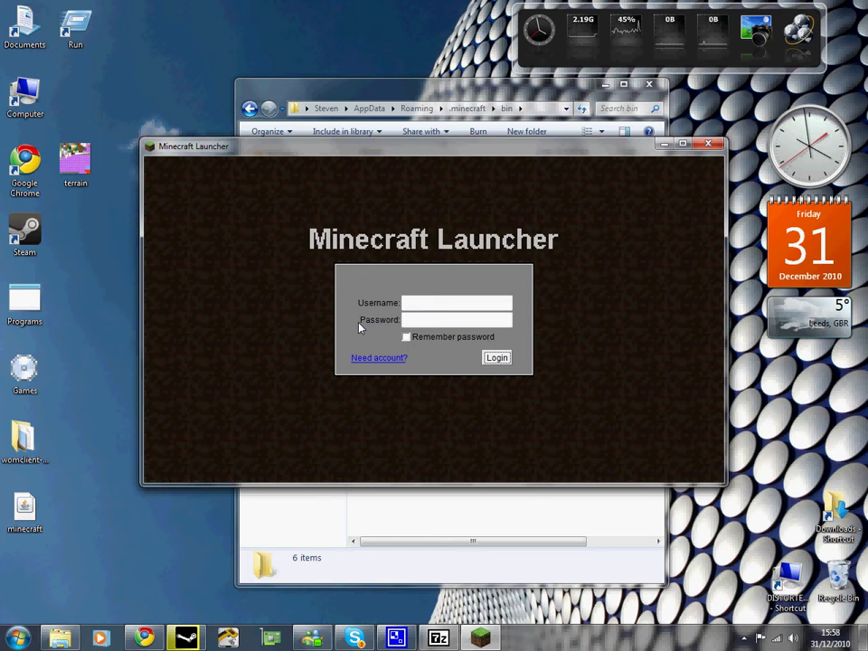
{"action": "key", "text": "Return"}
{"action": "left_click", "coordinate": [398, 333]}
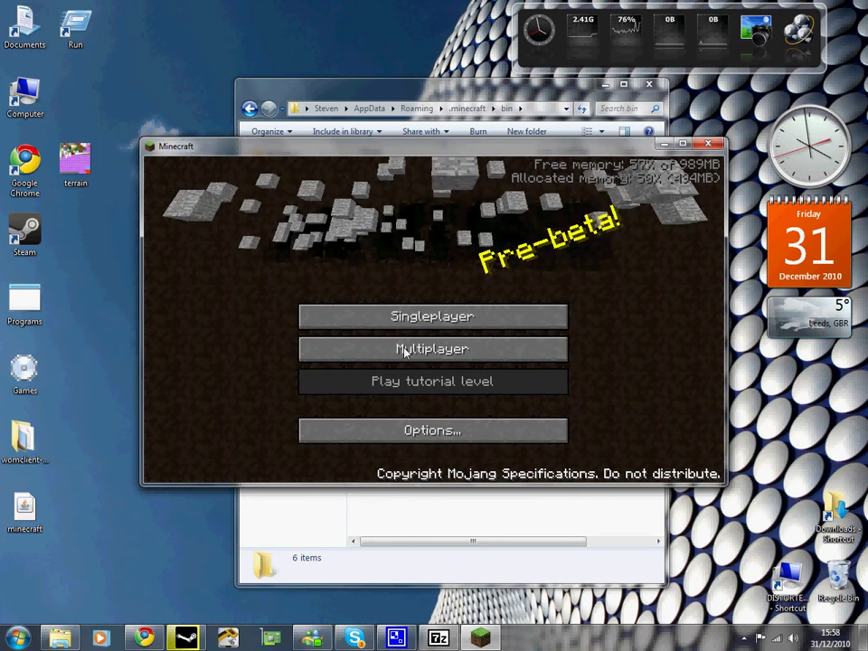
{"action": "left_click", "coordinate": [416, 312]}
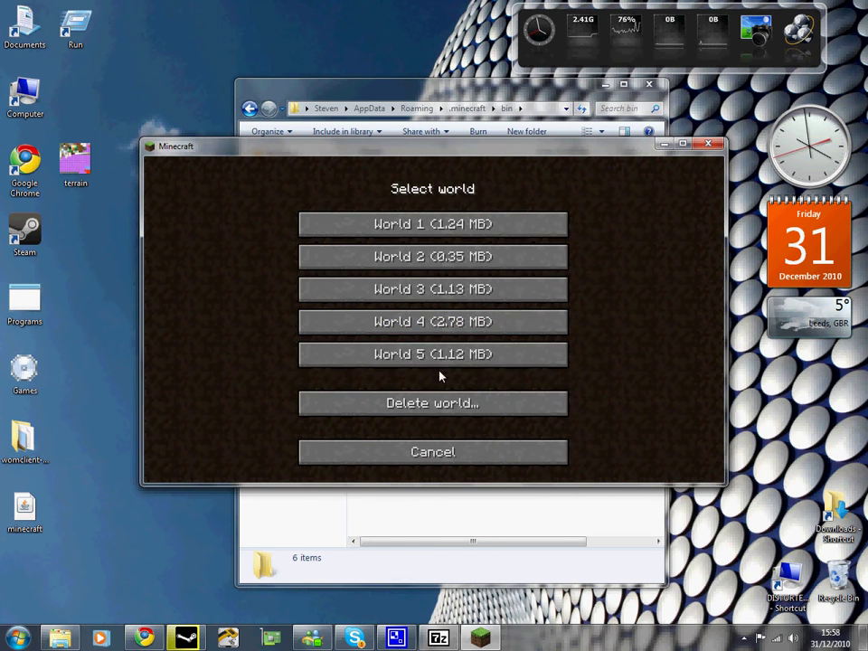
{"action": "left_click", "coordinate": [416, 354]}
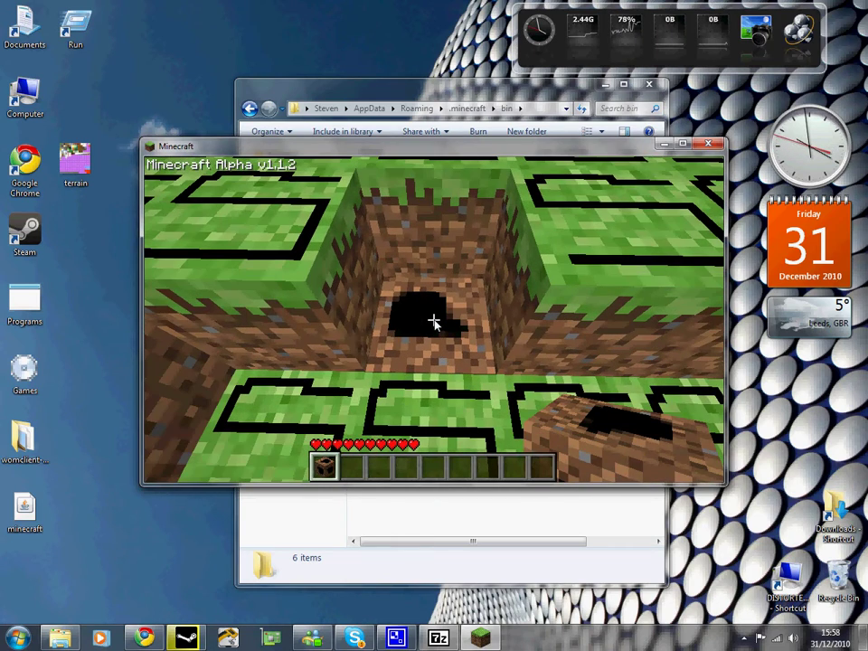
Move the furnace from the hotbar to the inventory's top row, then hit a cow
{"action": "key", "text": "i"}
{"action": "left_click", "coordinate": [335, 409]}
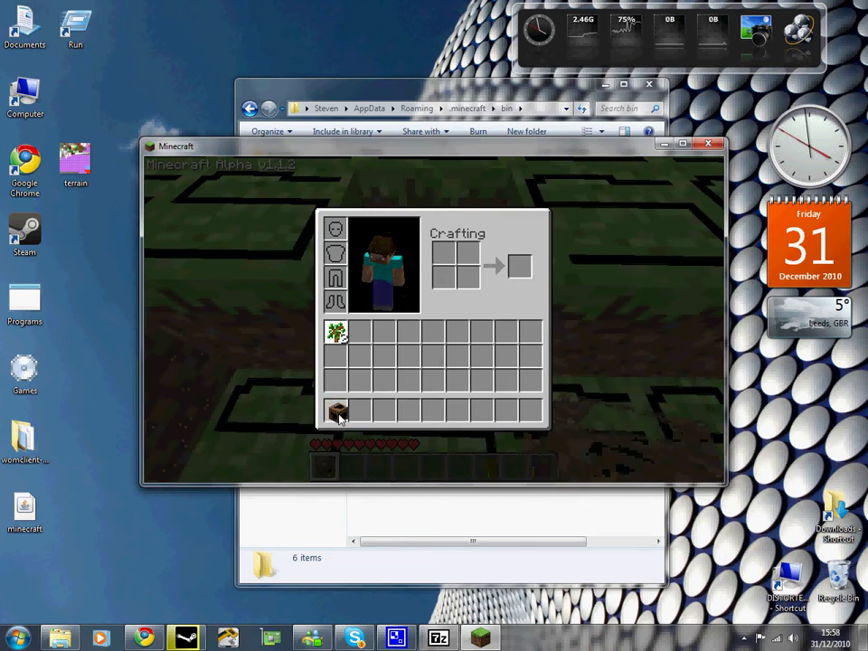
{"action": "left_click", "coordinate": [479, 333]}
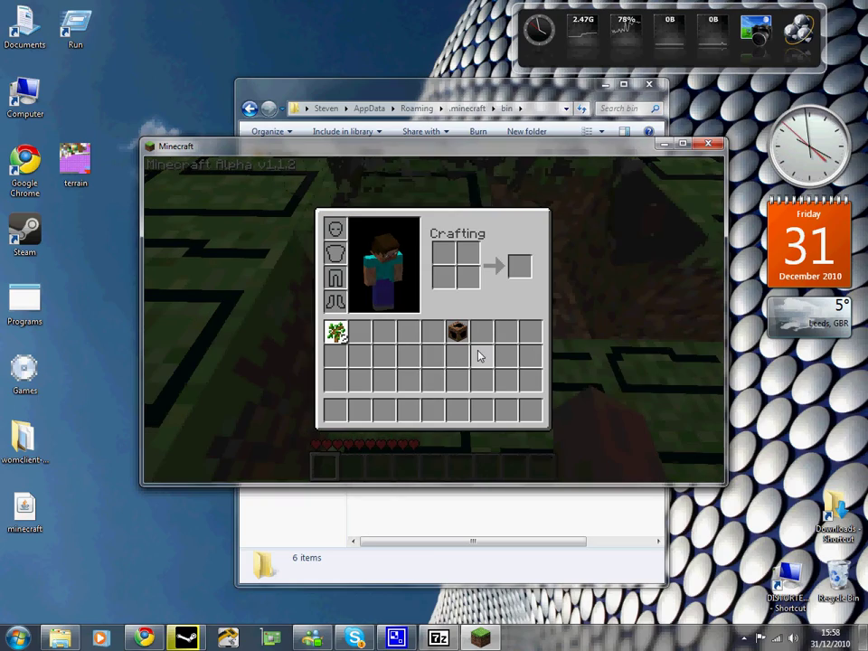
{"action": "key", "text": "Escape"}
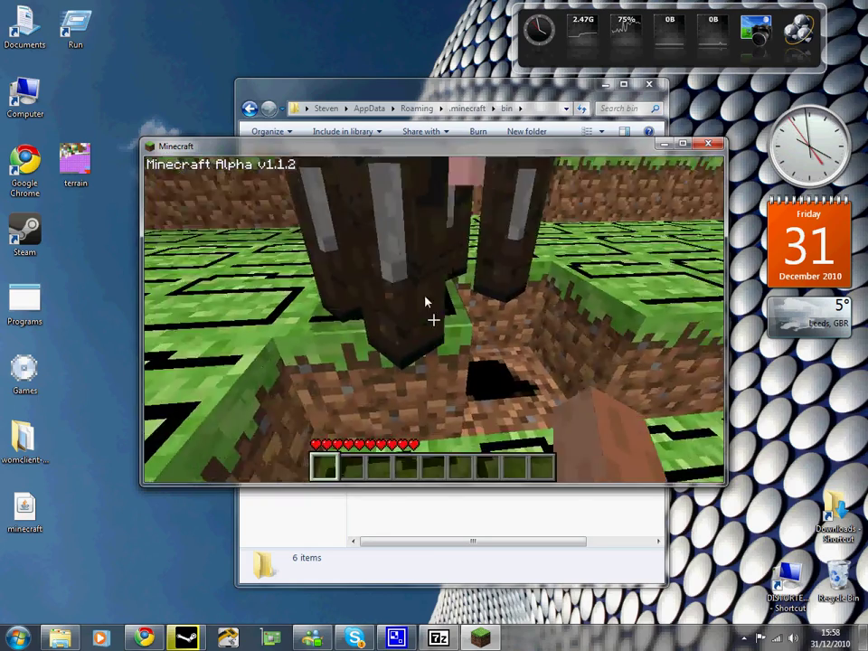
{"action": "left_click", "coordinate": [442, 322]}
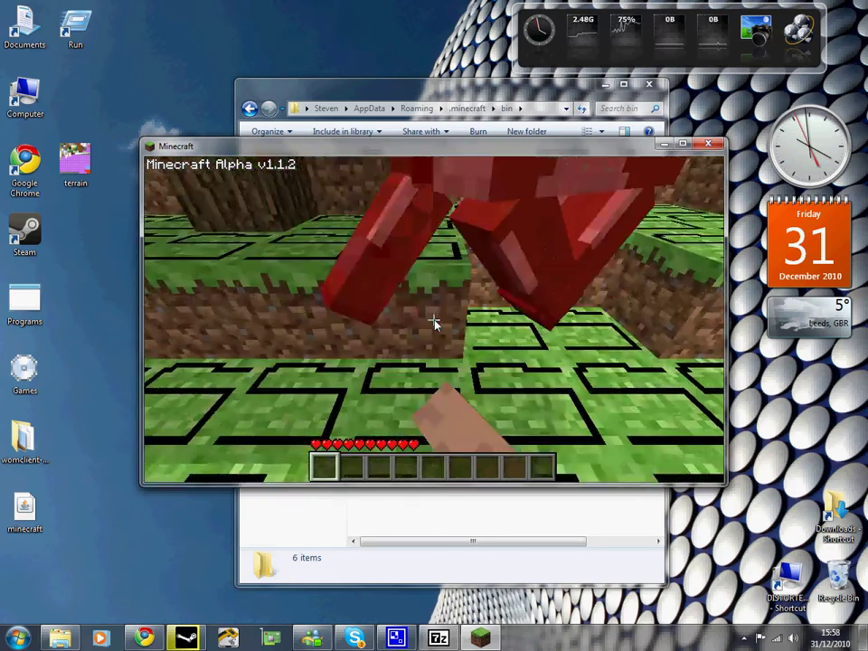
{"action": "left_click_drag", "start_coordinate": [435, 324], "coordinate": [435, 324]}
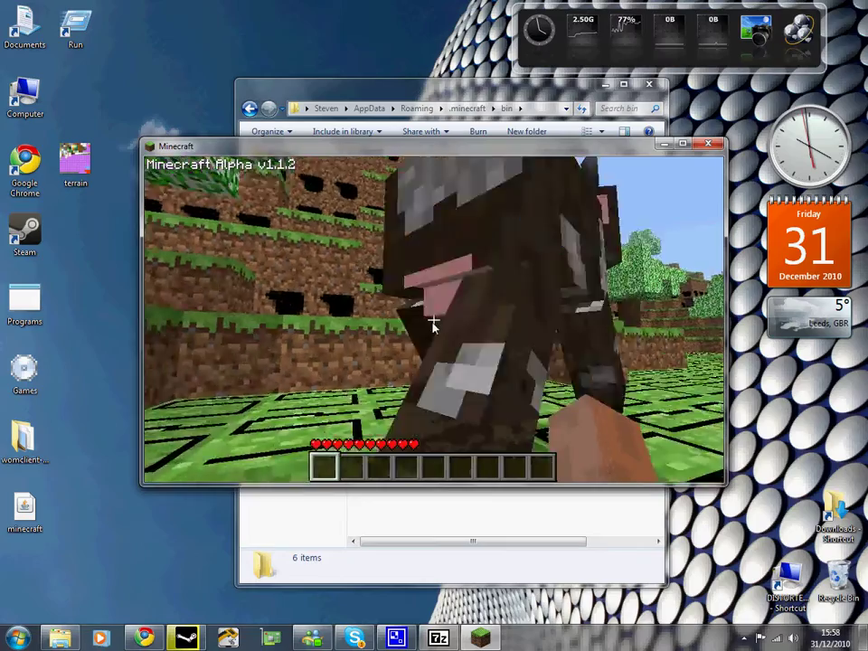